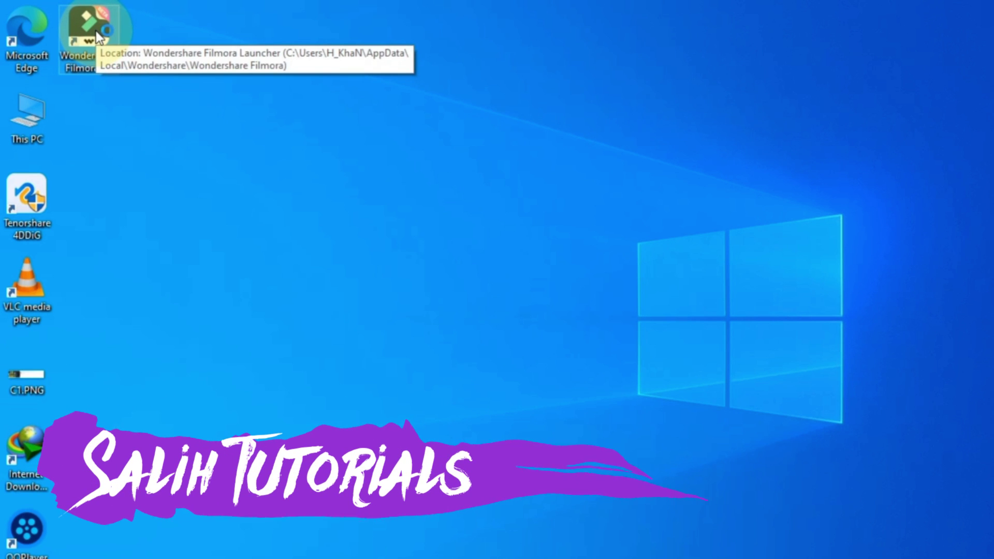
Launch Wondershare Filmora 12 from its desktop shortcut
{"action": "double_click", "coordinate": [95, 30]}
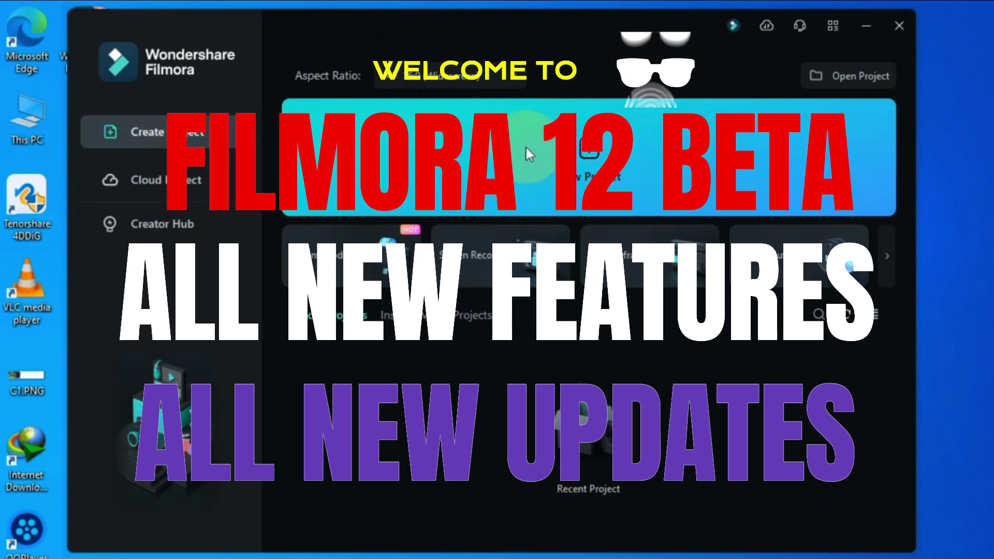
Create a new project with clip vv1, then float and reposition the Player panel
{"action": "left_click", "coordinate": [577, 166]}
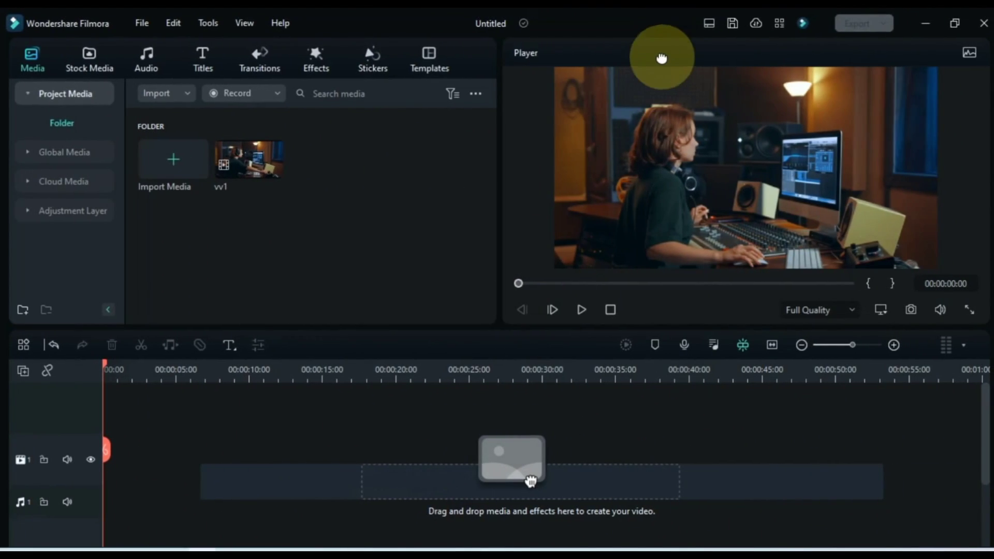
{"action": "left_click_drag", "start_coordinate": [669, 50], "coordinate": [715, 271]}
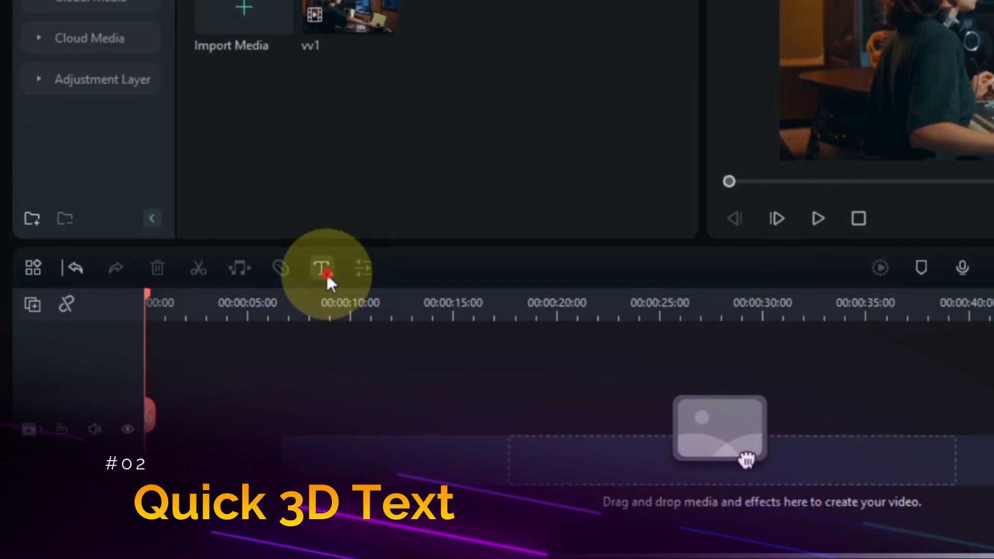
Add a Quick 3D Text 'Hello' title to the timeline, play it, and open its settings
{"action": "left_click", "coordinate": [229, 345]}
{"action": "left_click", "coordinate": [417, 305]}
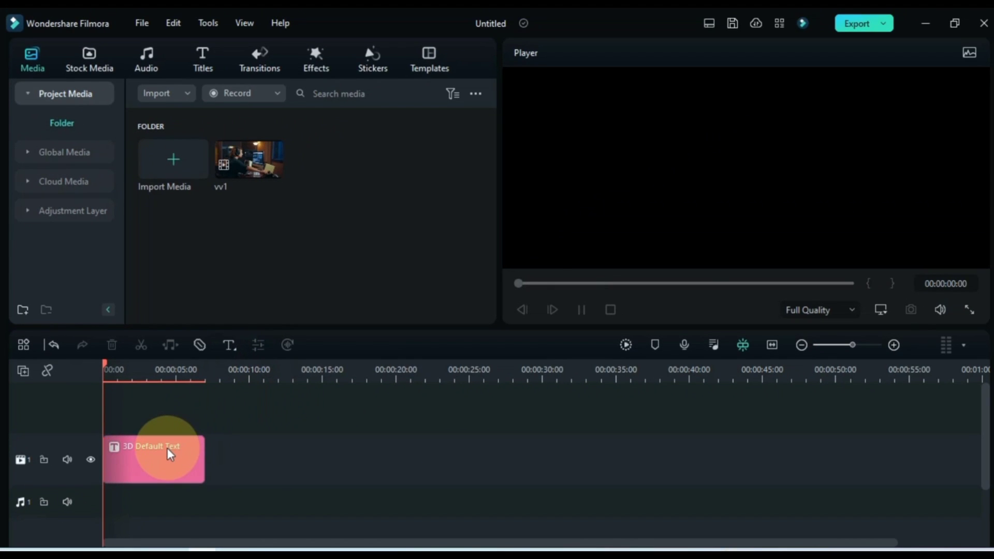
{"action": "key", "text": "space"}
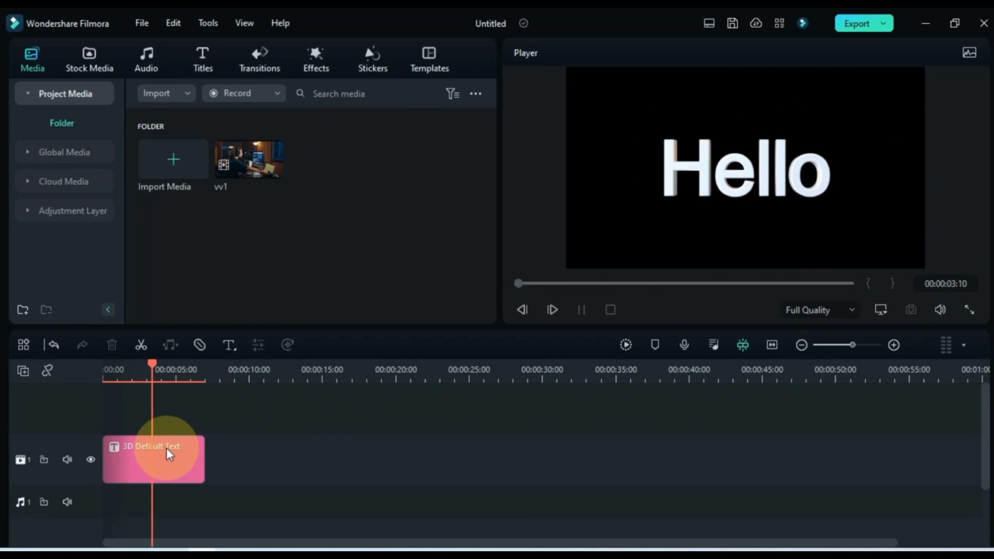
{"action": "double_click", "coordinate": [166, 449]}
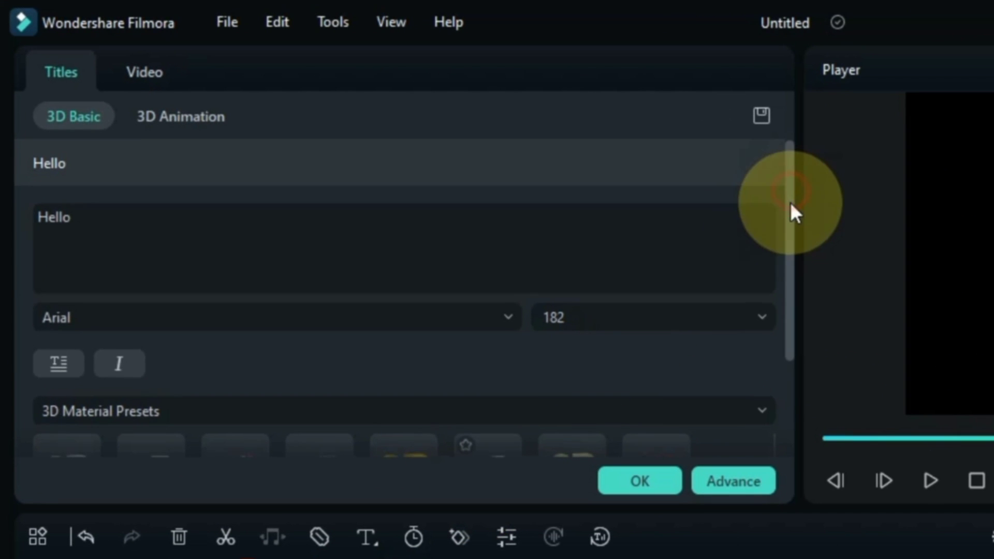
{"action": "left_click_drag", "start_coordinate": [795, 213], "coordinate": [746, 348]}
Apply the gold 3D material to Hello and replay the title from the start
{"action": "left_click", "coordinate": [395, 340]}
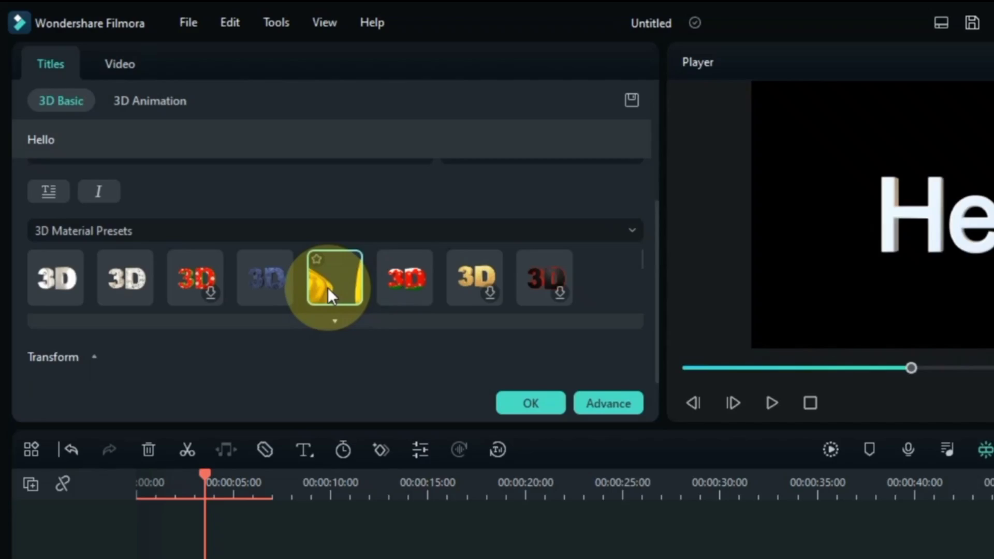
{"action": "left_click", "coordinate": [403, 382]}
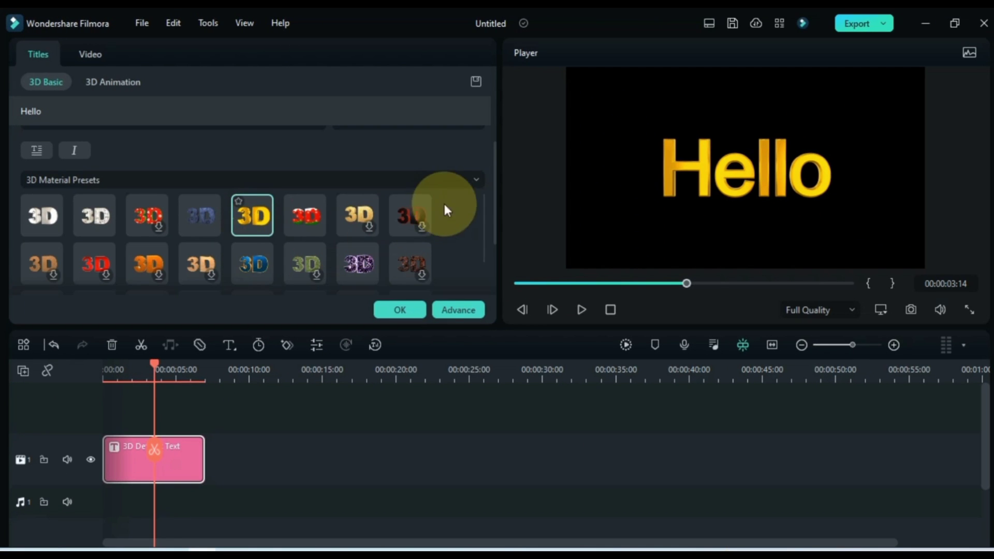
{"action": "scroll", "coordinate": [455, 216], "scroll_direction": "down", "scroll_amount": 1}
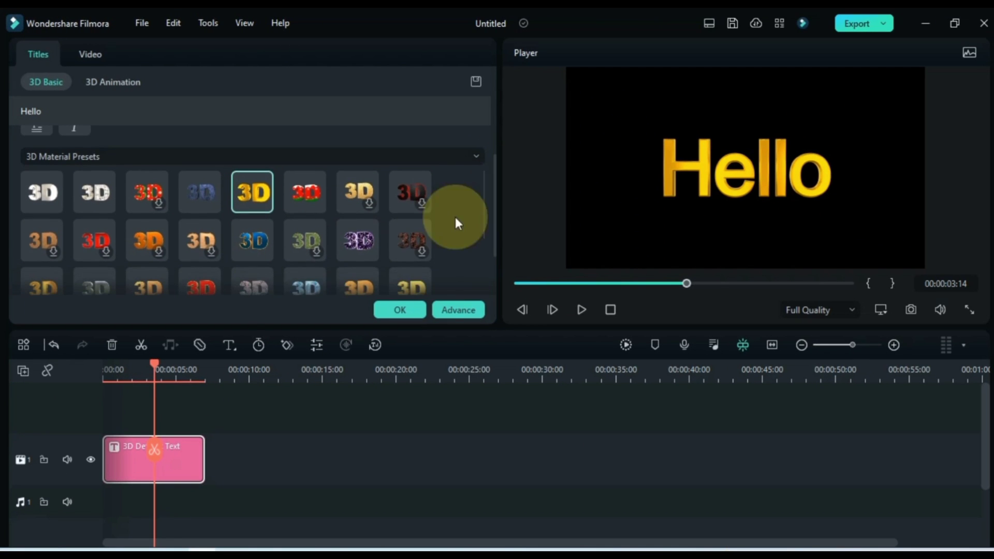
{"action": "left_click", "coordinate": [99, 376]}
{"action": "key", "text": "space"}
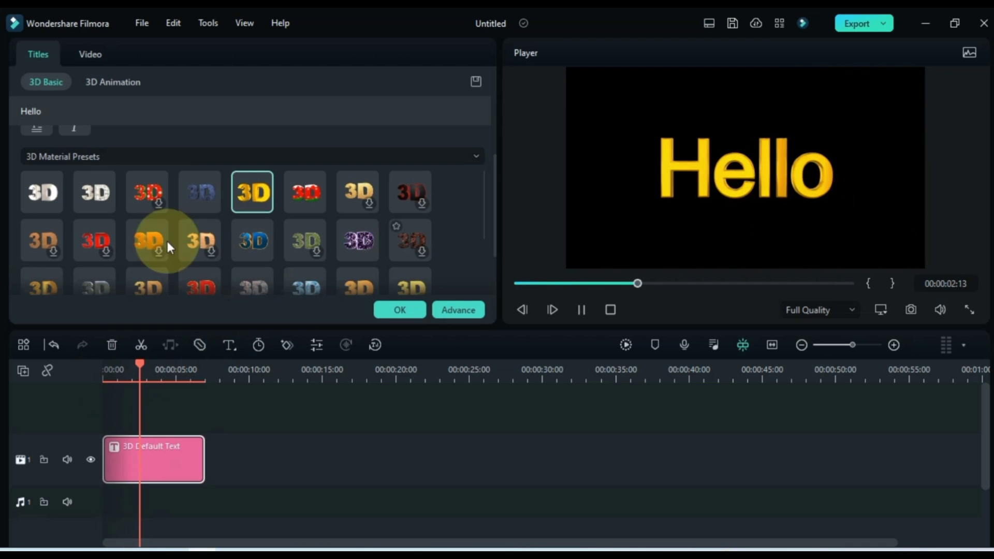
Try a metallic blue material, then another preset near the list's end, and replay
{"action": "left_click", "coordinate": [204, 193]}
{"action": "left_click", "coordinate": [107, 371]}
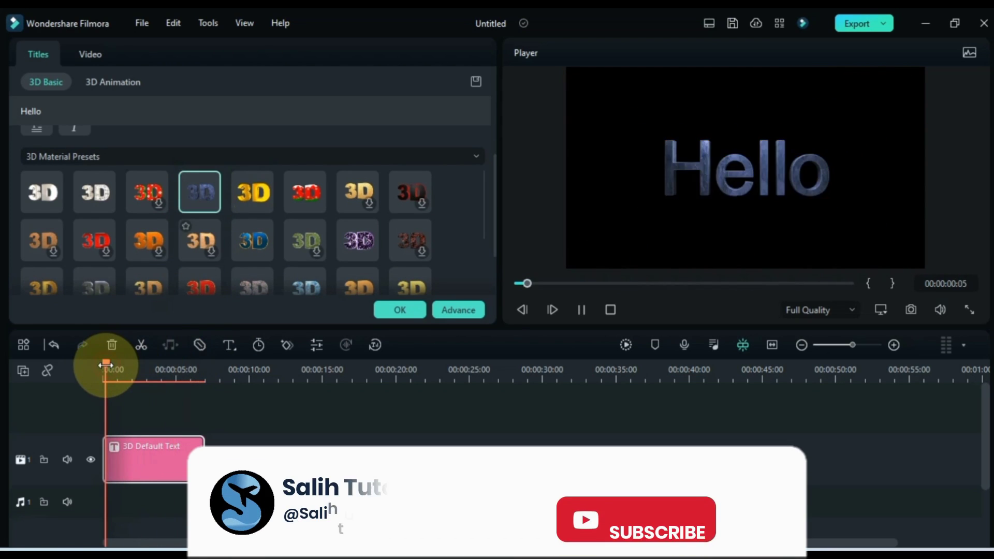
{"action": "scroll", "coordinate": [92, 275], "scroll_direction": "down", "scroll_amount": 3}
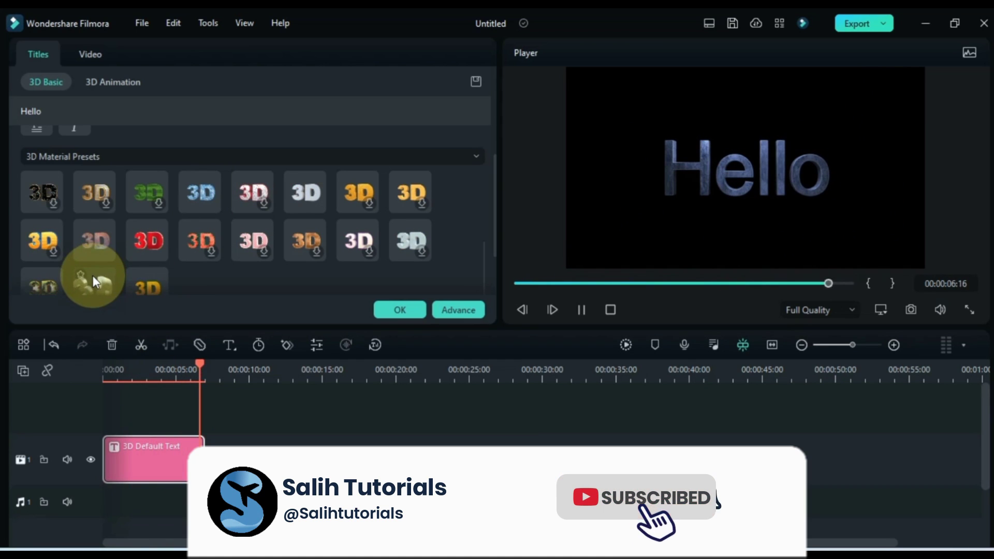
{"action": "scroll", "coordinate": [473, 233], "scroll_direction": "down", "scroll_amount": 1}
{"action": "left_click", "coordinate": [146, 265]}
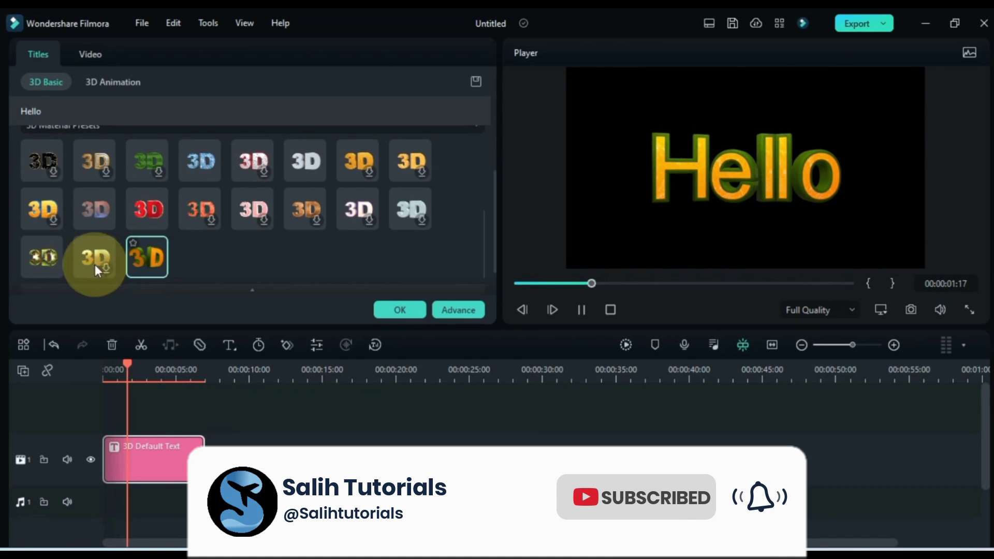
{"action": "left_click", "coordinate": [30, 263]}
{"action": "left_click", "coordinate": [108, 369]}
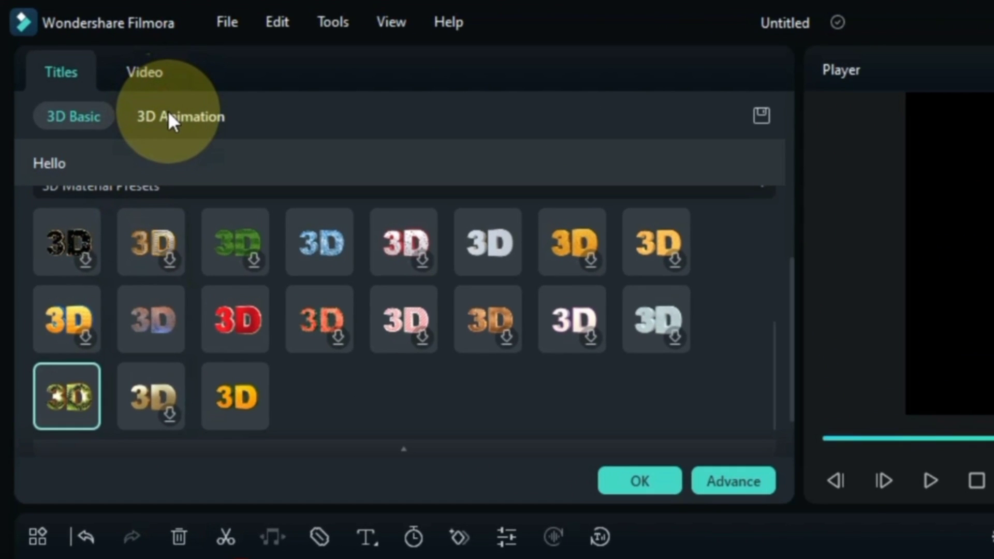
Preview the Back Flip 3D entrance on Hello, then switch it to Jetstream
{"action": "left_click", "coordinate": [110, 86]}
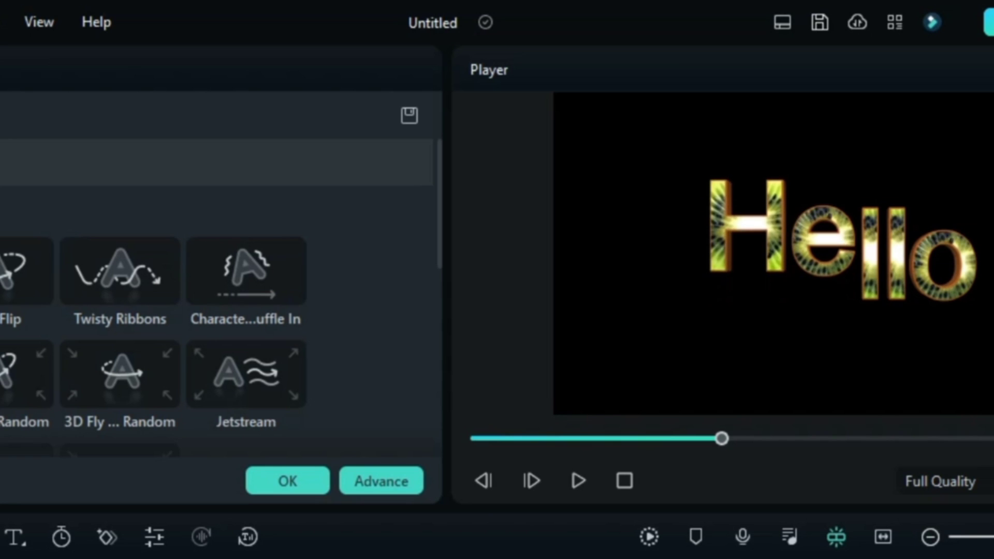
{"action": "left_click", "coordinate": [5, 268]}
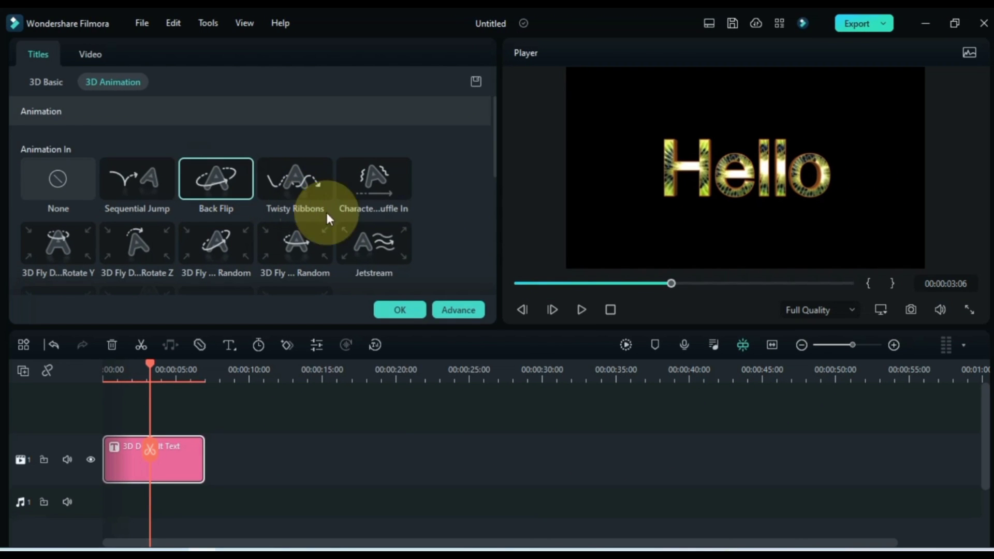
{"action": "left_click", "coordinate": [374, 240]}
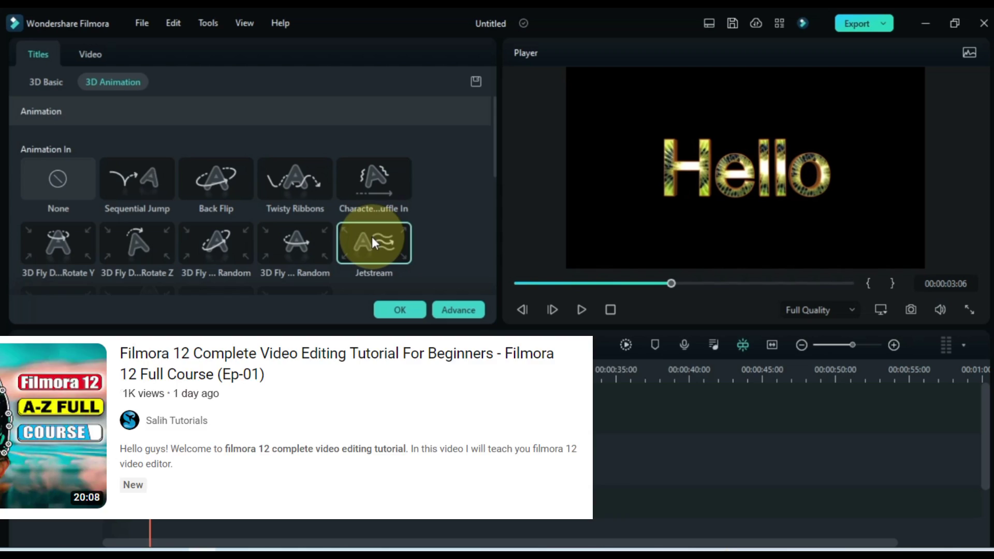
{"action": "scroll", "coordinate": [372, 238], "scroll_direction": "down", "scroll_amount": 2}
{"action": "scroll", "coordinate": [272, 232], "scroll_direction": "down", "scroll_amount": 1}
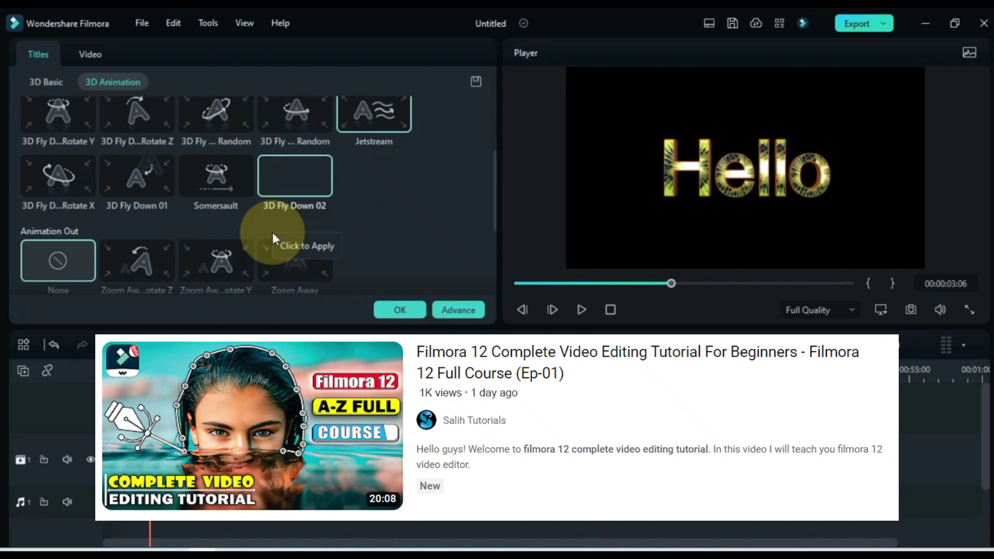
{"action": "scroll", "coordinate": [272, 231], "scroll_direction": "down", "scroll_amount": 3}
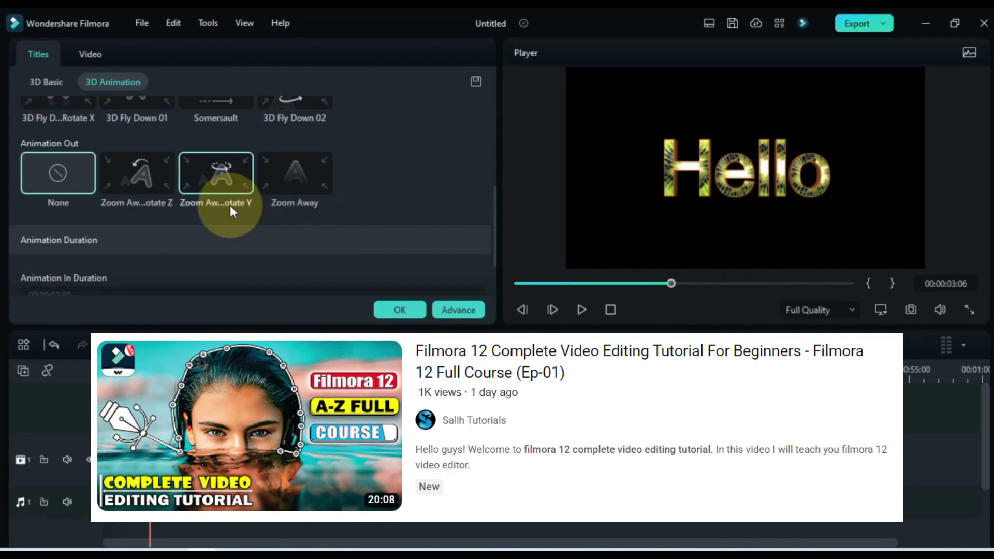
{"action": "scroll", "coordinate": [336, 186], "scroll_direction": "up", "scroll_amount": 6}
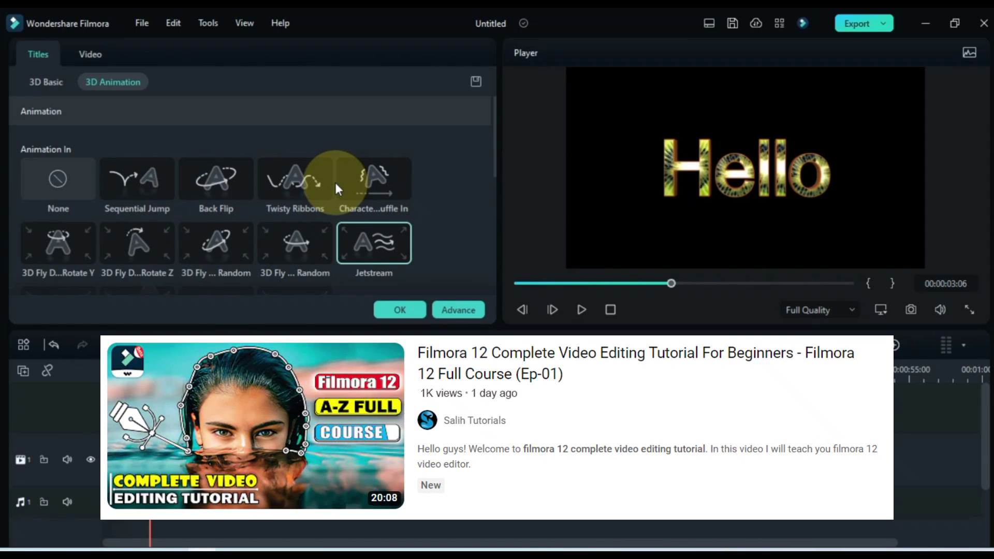
Set Hello's entrance to Character Shuffle In, then open Cloud Media and retry the login
{"action": "left_click", "coordinate": [344, 182]}
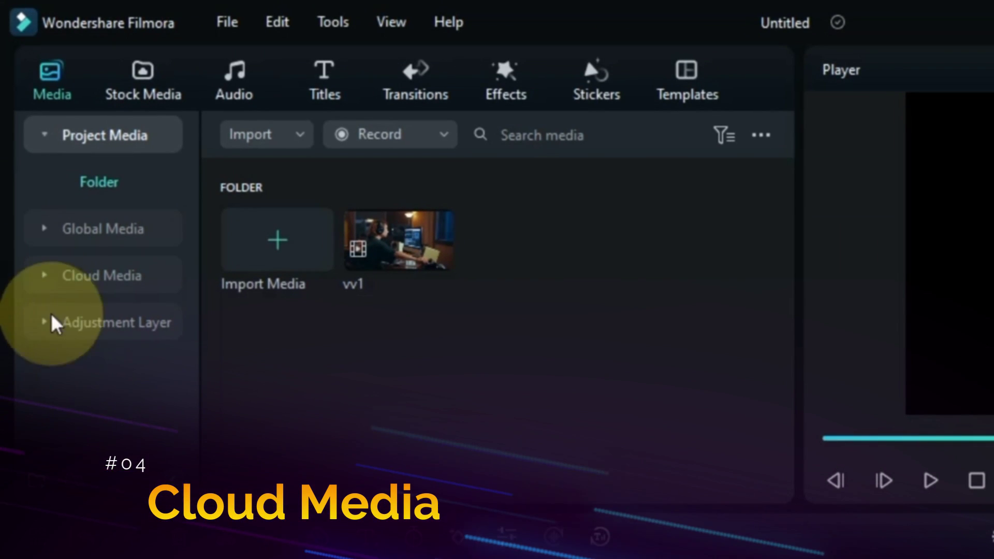
{"action": "left_click", "coordinate": [40, 274]}
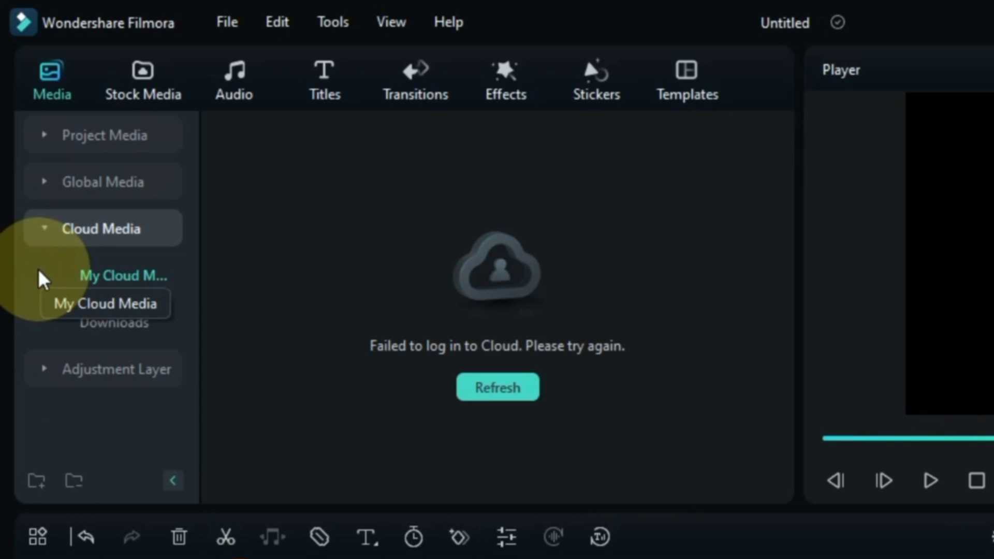
{"action": "left_click", "coordinate": [496, 390]}
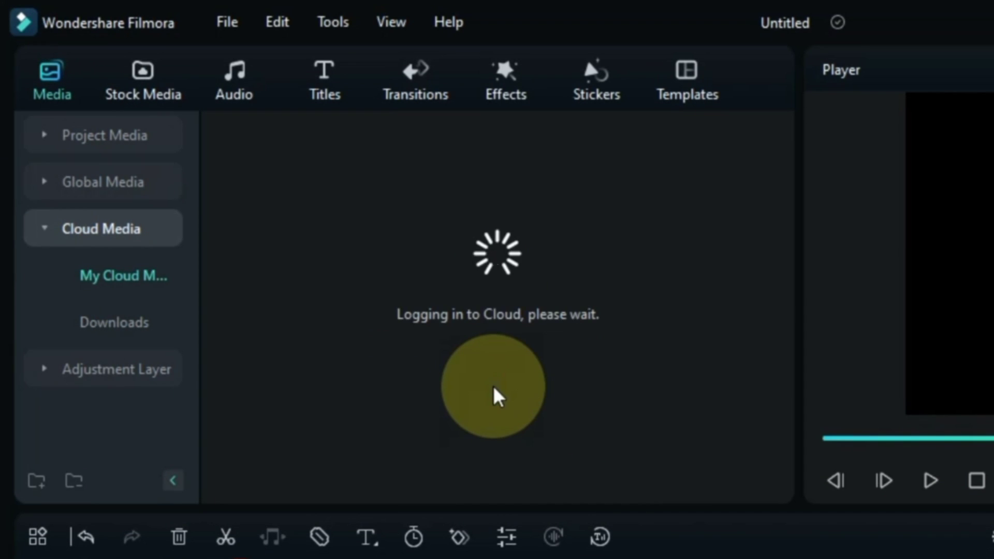
Place an Adjustment Layer on the track above the 3D text clip and open its properties
{"action": "left_click", "coordinate": [43, 375]}
{"action": "mouse_move", "coordinate": [262, 259]}
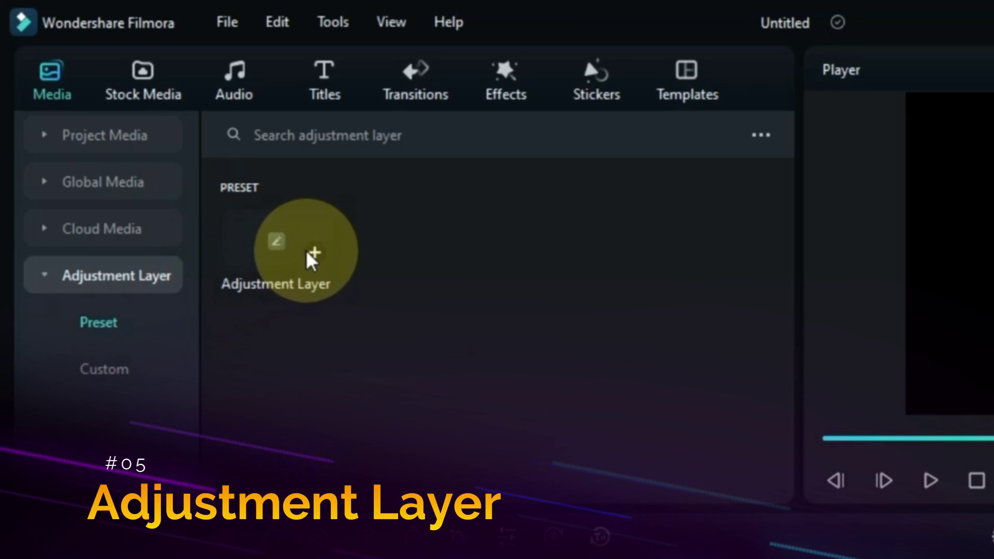
{"action": "left_click_drag", "start_coordinate": [265, 253], "coordinate": [244, 558]}
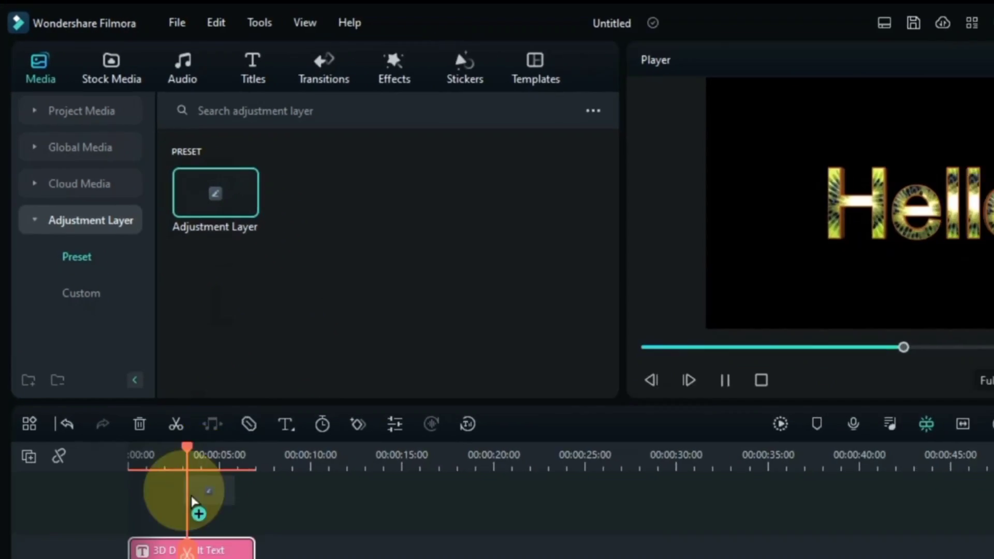
{"action": "left_click_drag", "start_coordinate": [193, 499], "coordinate": [160, 535]}
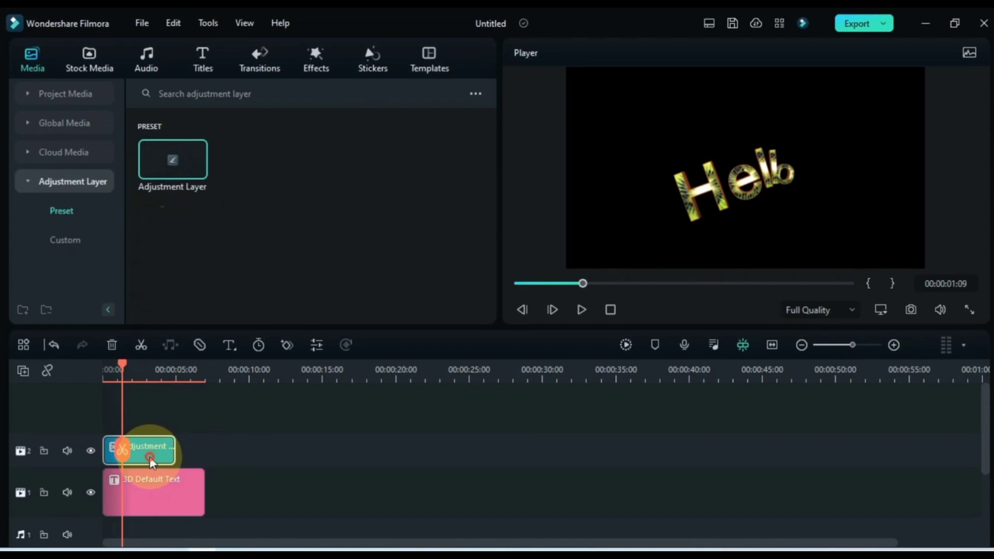
{"action": "double_click", "coordinate": [150, 458]}
Browse the adjustment layer's preset animations and colour settings
{"action": "scroll", "coordinate": [400, 132], "scroll_direction": "down", "scroll_amount": 5}
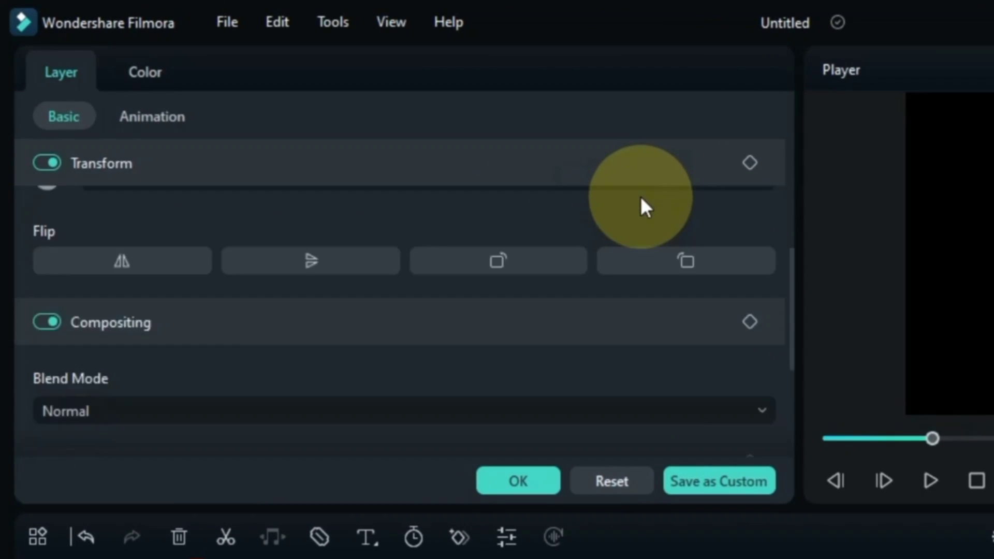
{"action": "scroll", "coordinate": [400, 132], "scroll_direction": "up", "scroll_amount": 6}
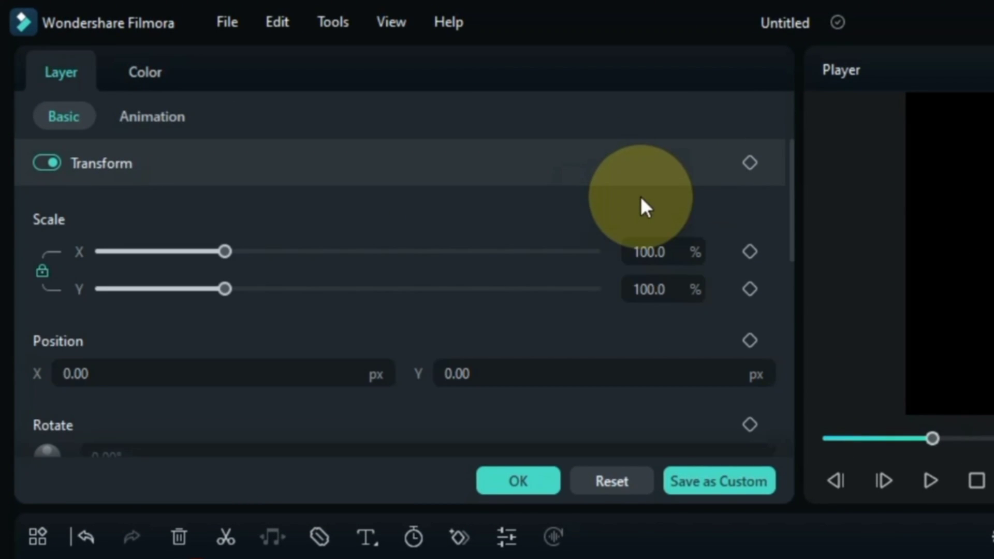
{"action": "left_click", "coordinate": [151, 116]}
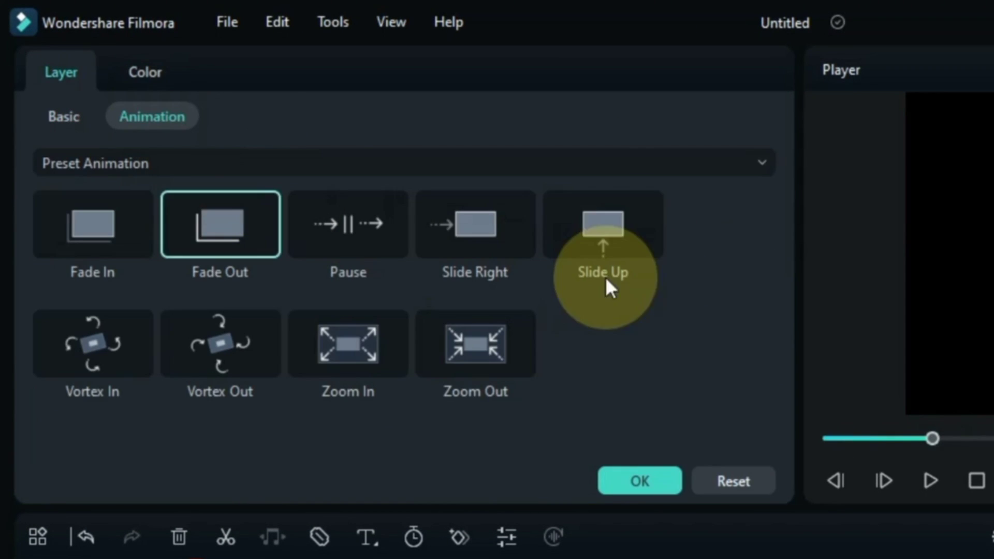
{"action": "left_click", "coordinate": [174, 80]}
{"action": "left_click_drag", "start_coordinate": [772, 169], "coordinate": [404, 117]}
Check the HSL controls, drag a tone-curve point, then reset the curve to straight
{"action": "left_click", "coordinate": [136, 116]}
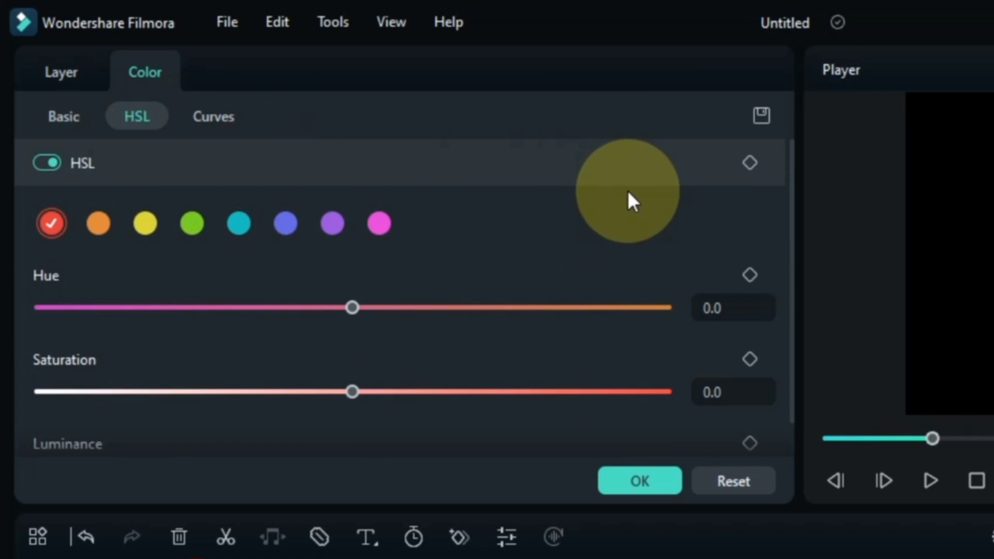
{"action": "scroll", "coordinate": [647, 212], "scroll_direction": "down", "scroll_amount": 1}
{"action": "left_click", "coordinate": [215, 120]}
{"action": "scroll", "coordinate": [706, 253], "scroll_direction": "down", "scroll_amount": 3}
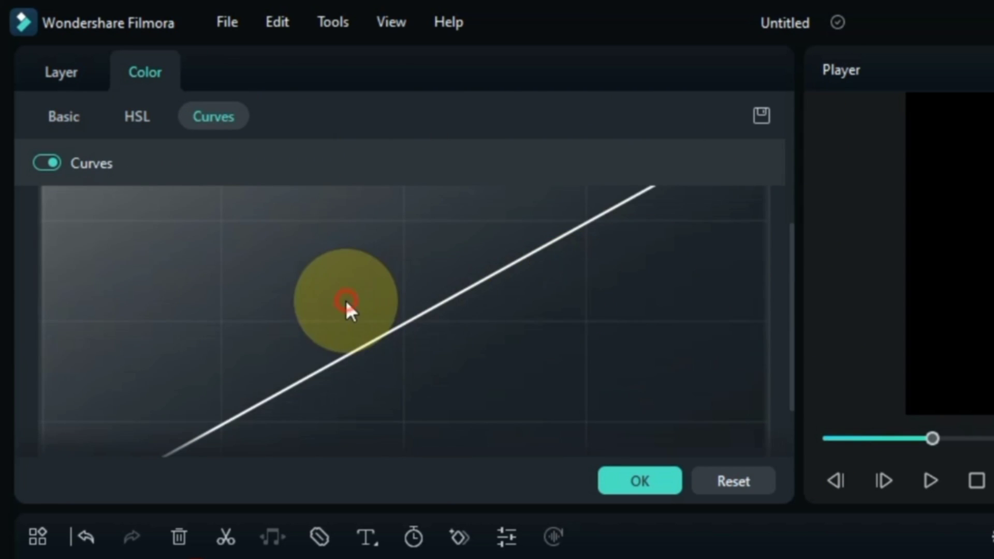
{"action": "left_click", "coordinate": [391, 317]}
{"action": "mouse_move", "coordinate": [391, 317]}
{"action": "left_mouse_down"}
{"action": "mouse_move", "coordinate": [371, 254]}
{"action": "mouse_move", "coordinate": [402, 328]}
{"action": "left_mouse_up"}
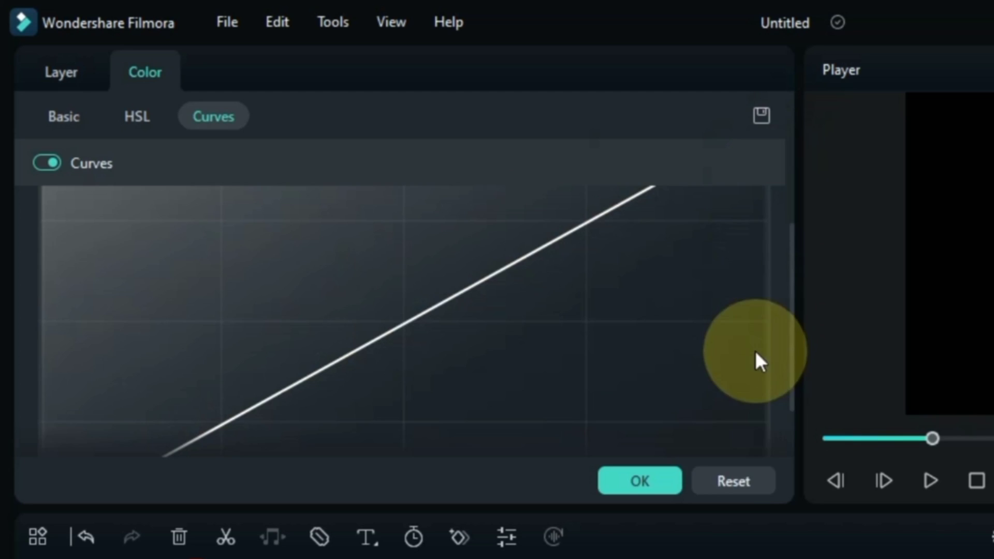
{"action": "left_click", "coordinate": [654, 486]}
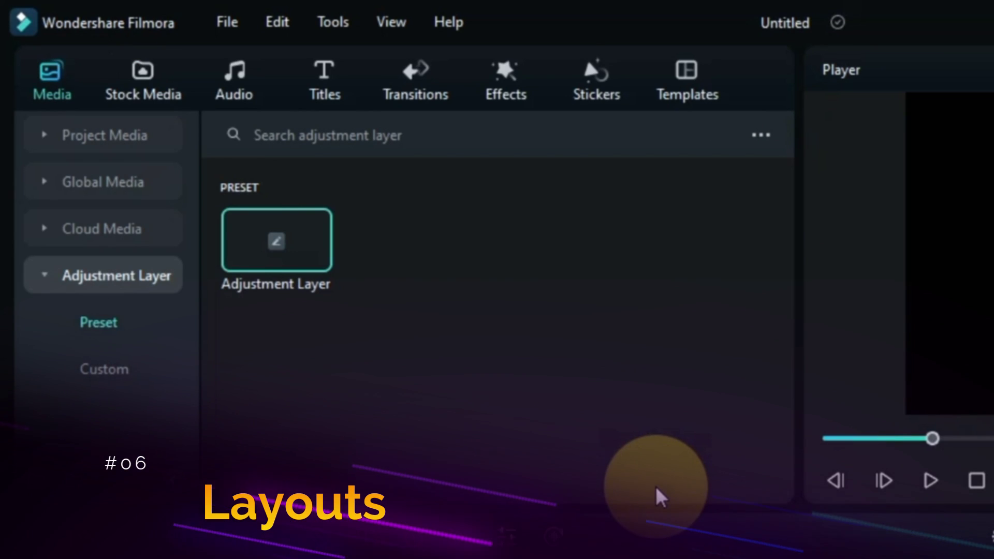
Cycle the workspace through the Default, Organize and Timeline layouts
{"action": "left_click", "coordinate": [538, 26]}
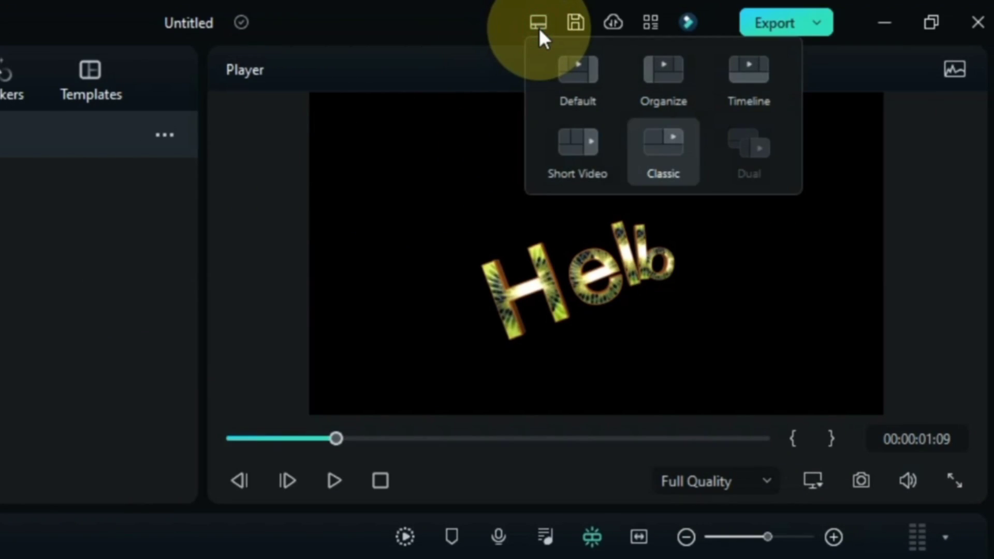
{"action": "left_click", "coordinate": [576, 72]}
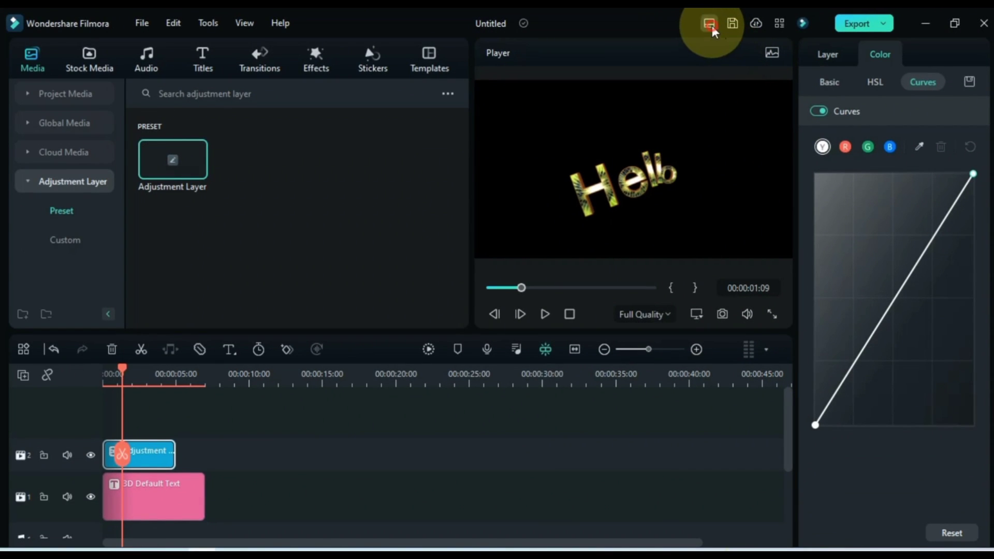
{"action": "left_click", "coordinate": [710, 24]}
{"action": "left_click", "coordinate": [784, 63]}
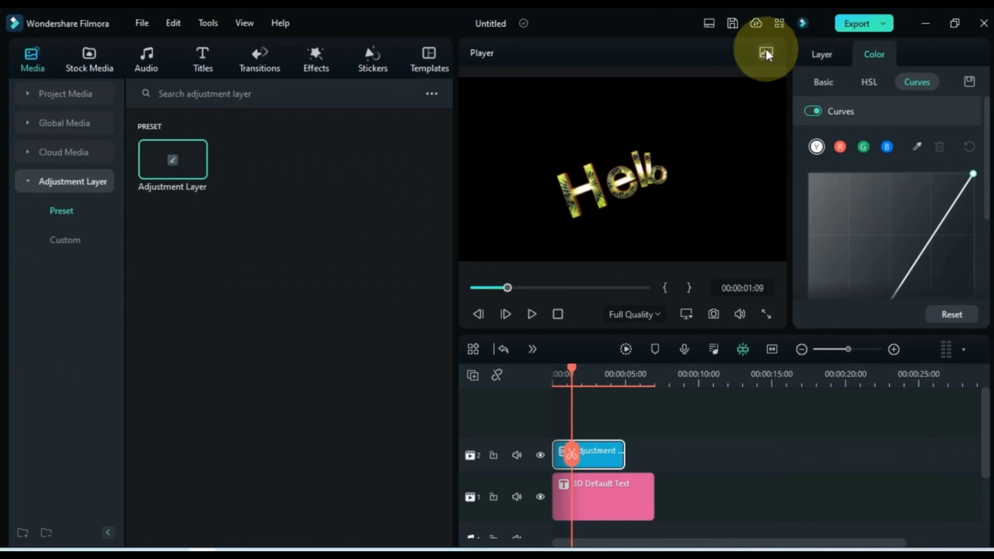
{"action": "left_click", "coordinate": [710, 24]}
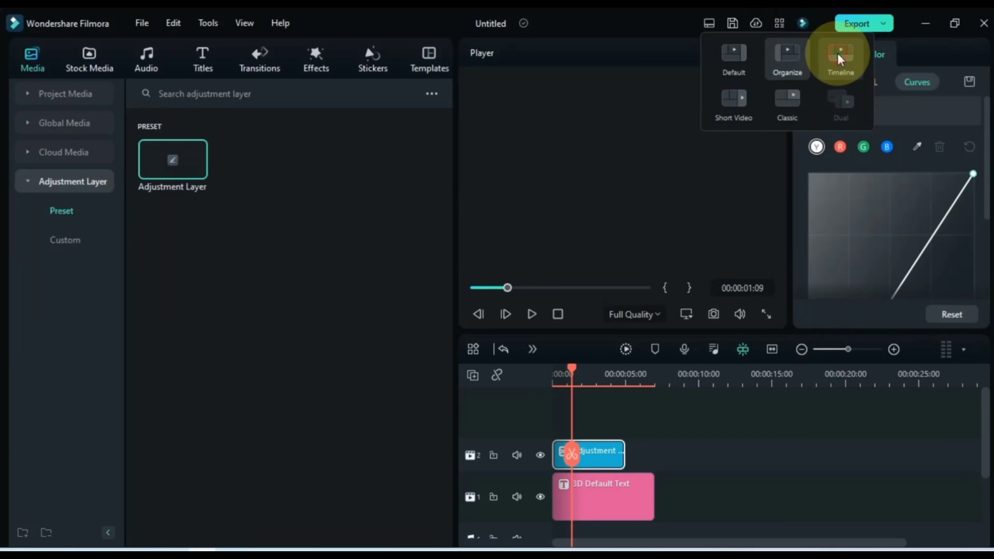
{"action": "left_click", "coordinate": [839, 55]}
Return to Default, settle on the Classic layout, and bring up the help menu
{"action": "left_click", "coordinate": [710, 24]}
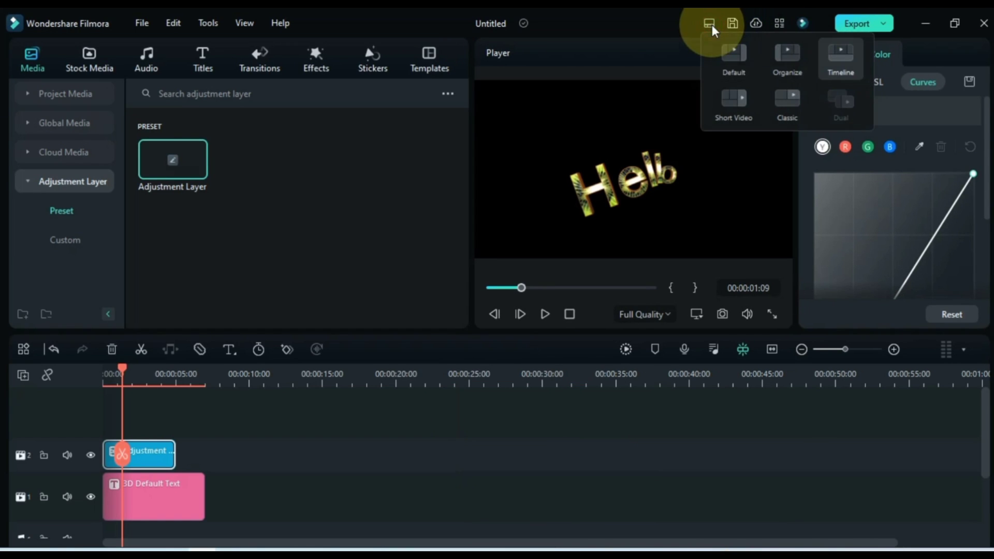
{"action": "left_click", "coordinate": [732, 58]}
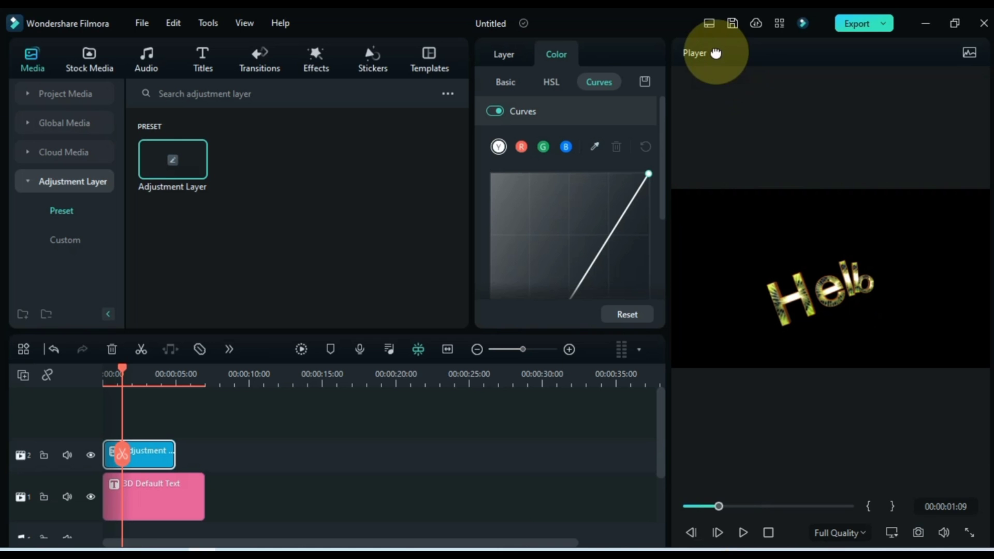
{"action": "left_click", "coordinate": [709, 25]}
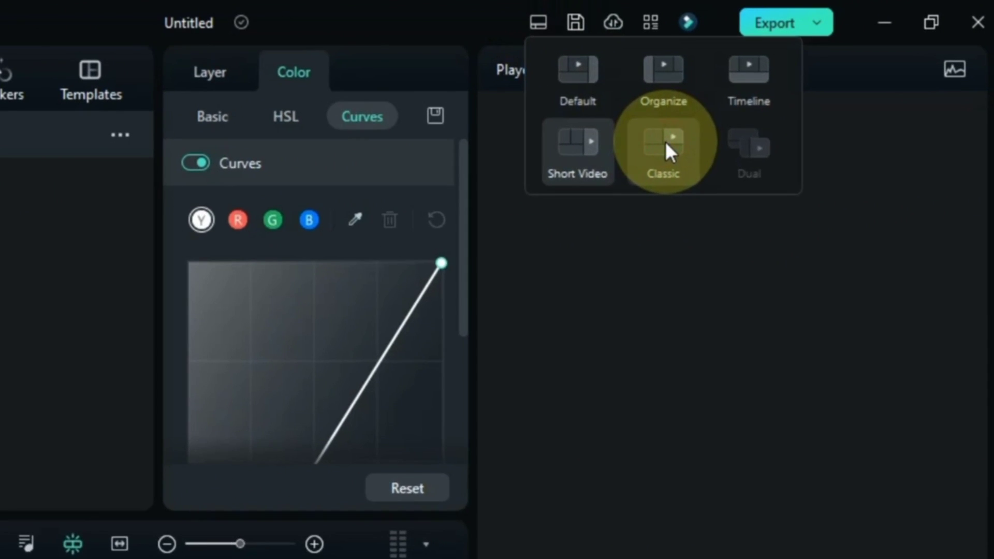
{"action": "left_click", "coordinate": [786, 108]}
{"action": "left_click", "coordinate": [652, 21]}
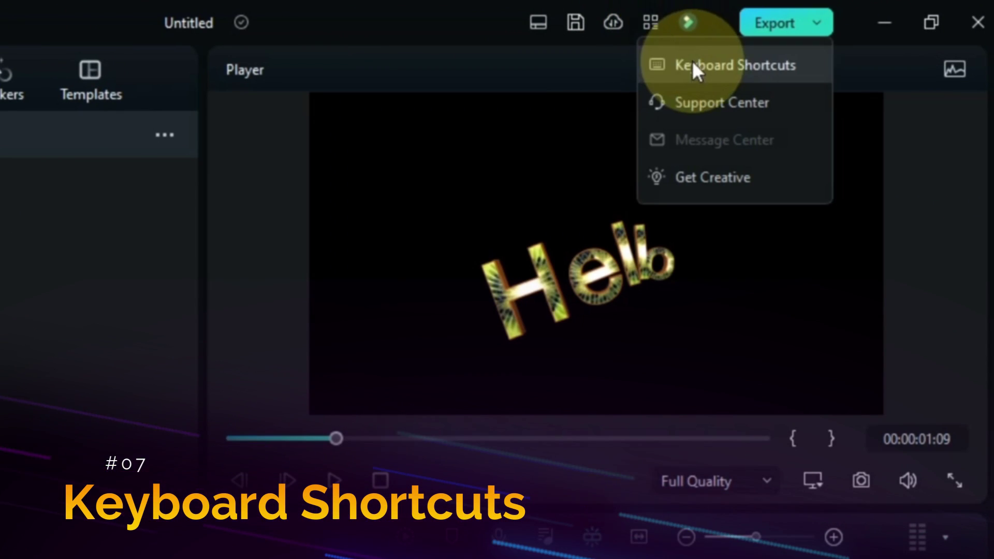
Review and close the Keyboard Shortcuts list, then delete the Hello title and adjustment layer
{"action": "left_click", "coordinate": [693, 65]}
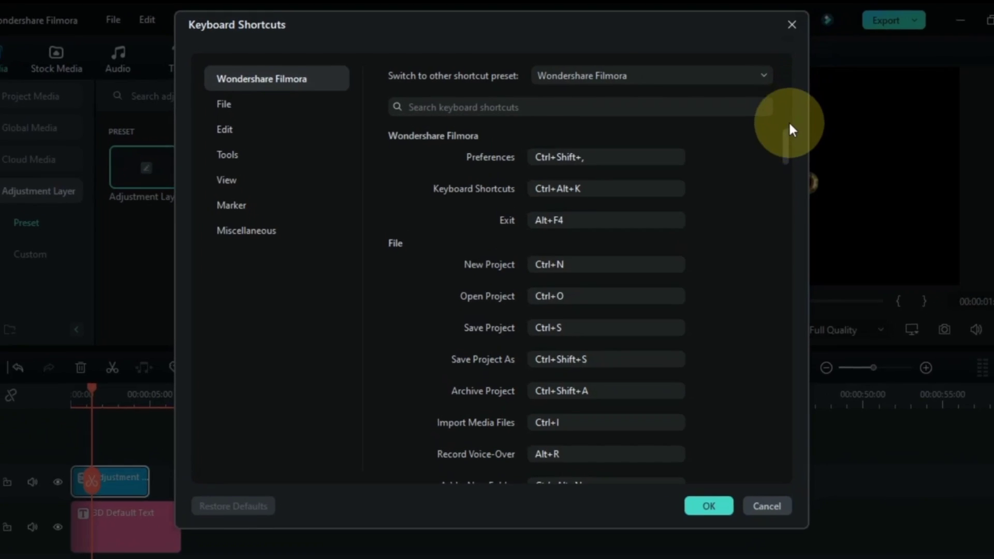
{"action": "mouse_move", "coordinate": [782, 121]}
{"action": "left_mouse_down"}
{"action": "mouse_move", "coordinate": [808, 150]}
{"action": "mouse_move", "coordinate": [810, 188]}
{"action": "mouse_move", "coordinate": [746, 523]}
{"action": "mouse_move", "coordinate": [738, 97]}
{"action": "left_mouse_up"}
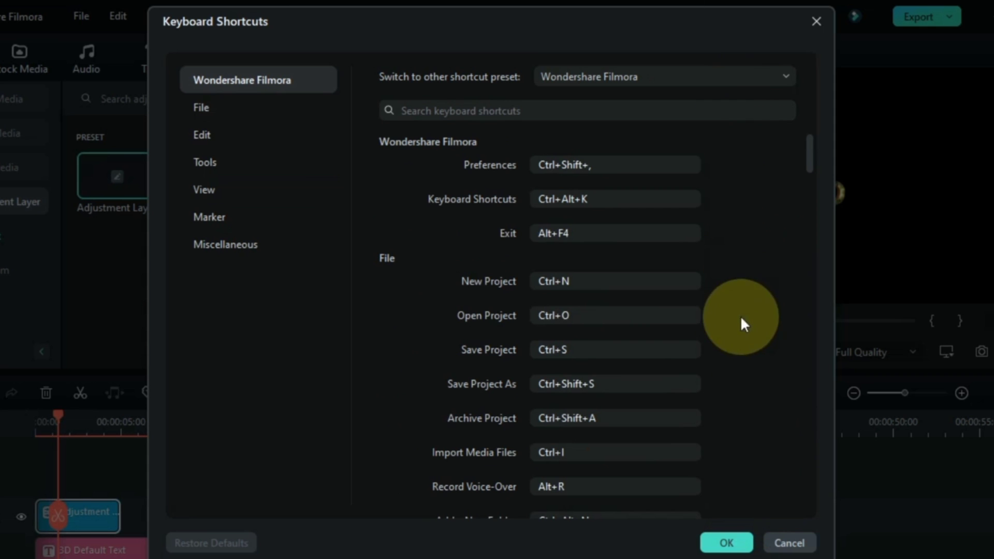
{"action": "left_click", "coordinate": [727, 543]}
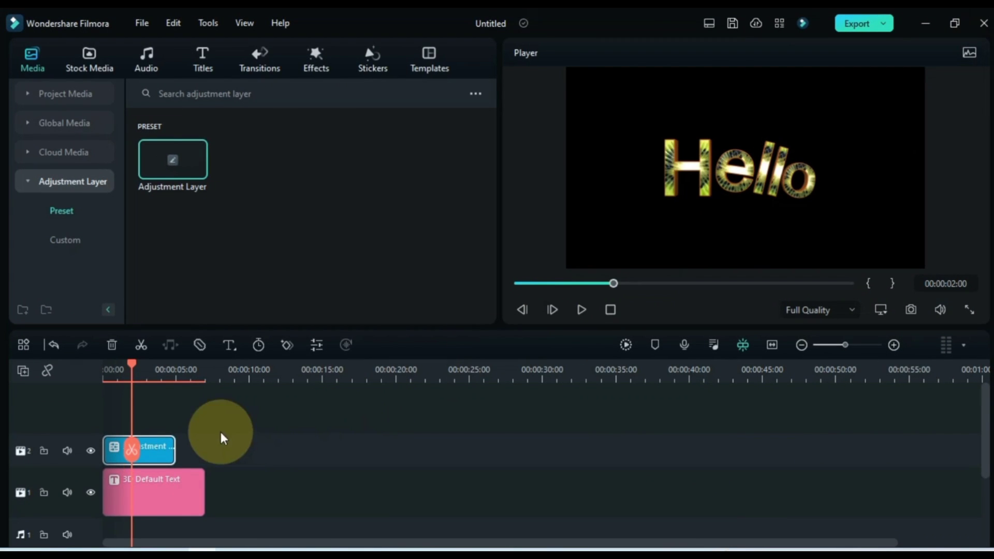
{"action": "left_click_drag", "start_coordinate": [216, 442], "coordinate": [132, 513]}
{"action": "key", "text": "Delete"}
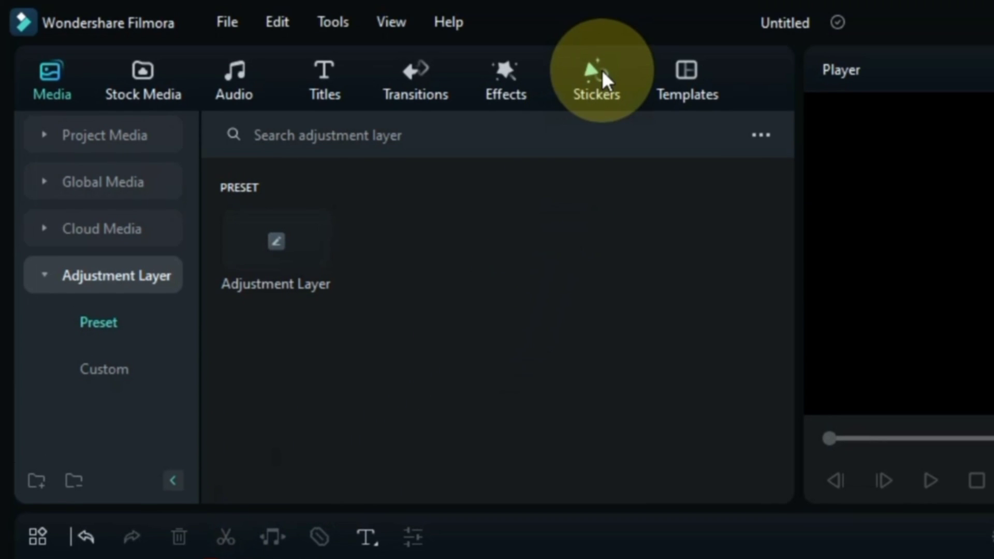
Browse the sticker library's World Cup and Trending categories
{"action": "left_click", "coordinate": [601, 69]}
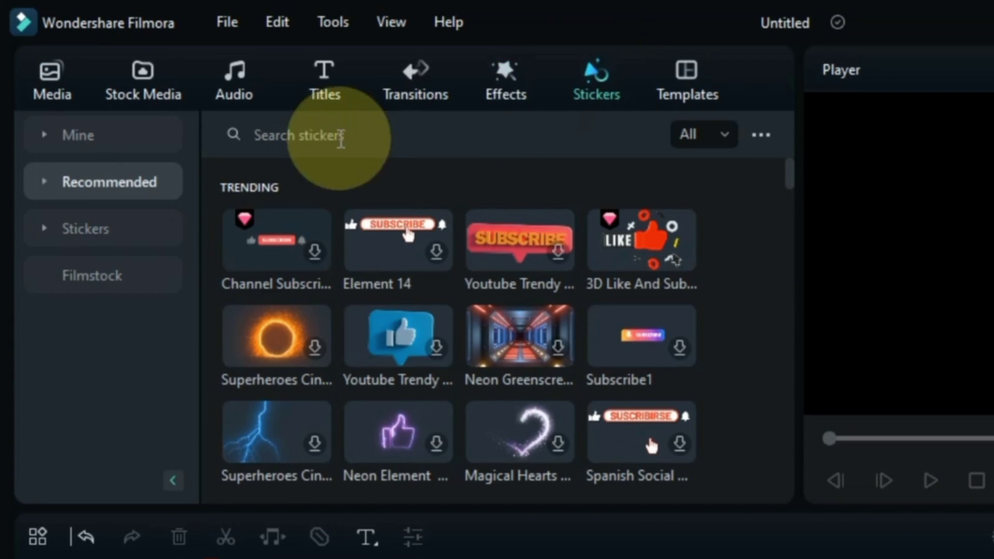
{"action": "left_click", "coordinate": [57, 230]}
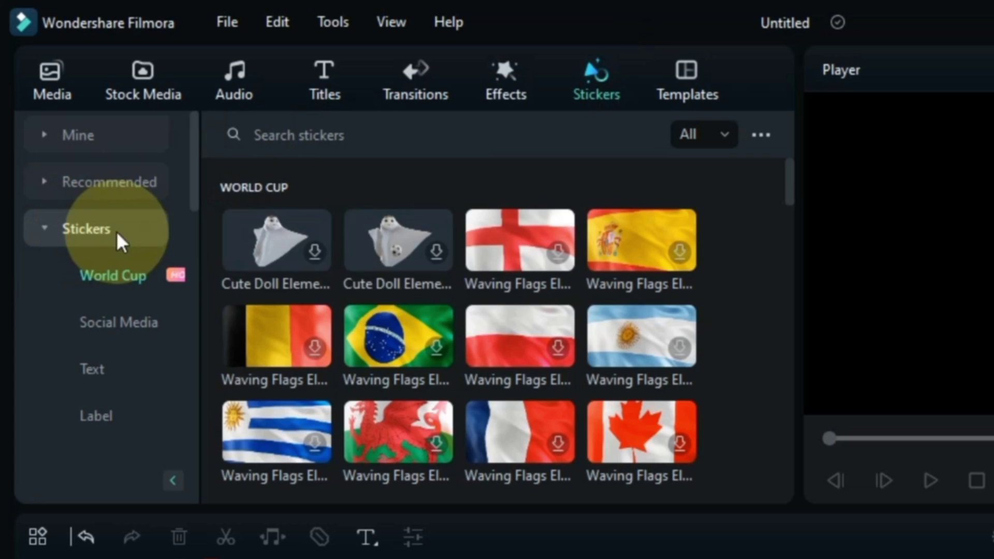
{"action": "scroll", "coordinate": [510, 311], "scroll_direction": "down", "scroll_amount": 5}
{"action": "scroll", "coordinate": [511, 310], "scroll_direction": "down", "scroll_amount": 10}
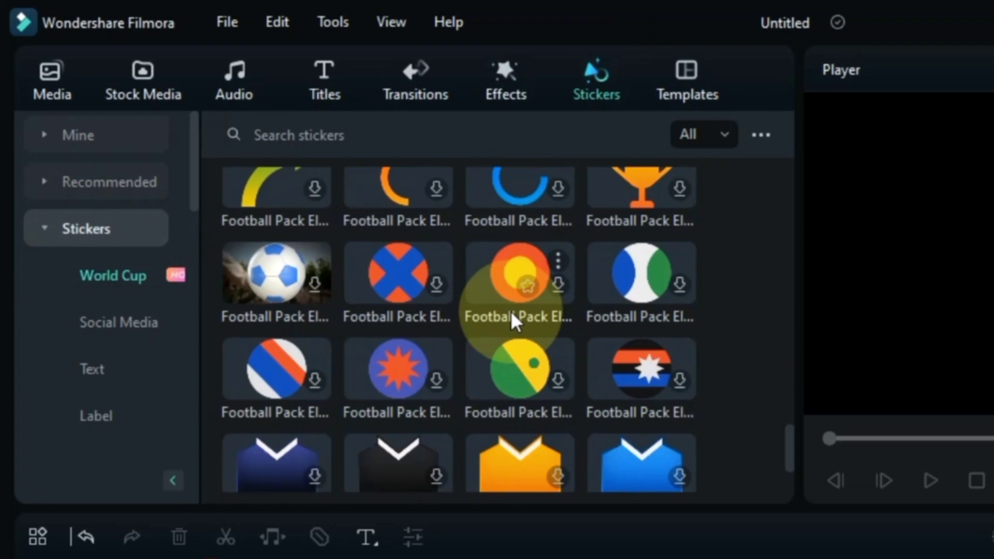
{"action": "scroll", "coordinate": [510, 311], "scroll_direction": "up", "scroll_amount": 15}
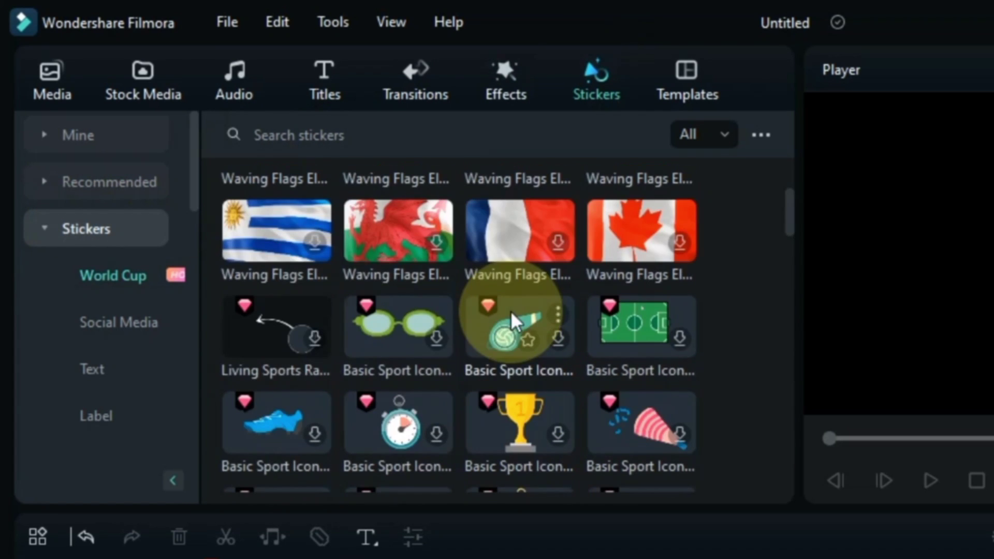
{"action": "left_click", "coordinate": [95, 187]}
{"action": "scroll", "coordinate": [597, 284], "scroll_direction": "down", "scroll_amount": 20}
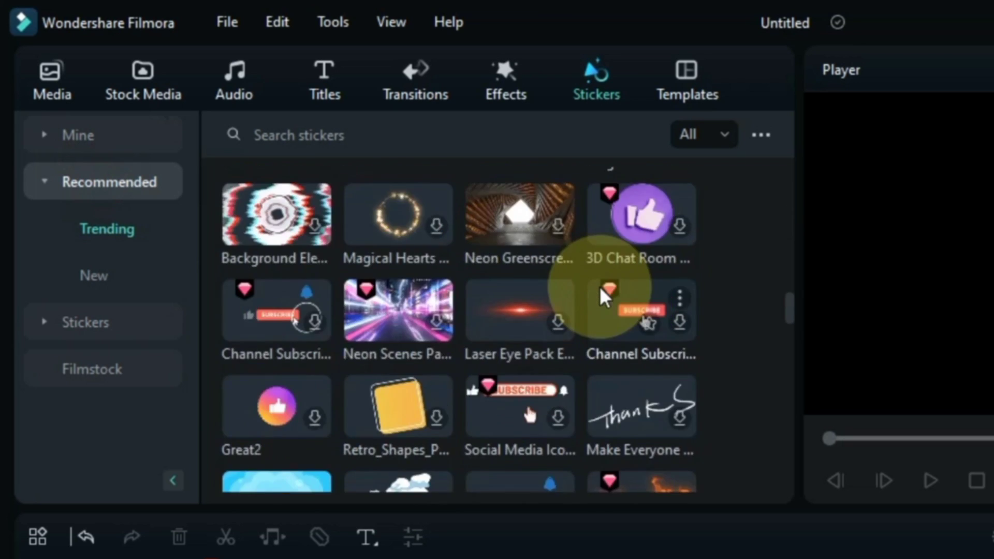
{"action": "scroll", "coordinate": [598, 288], "scroll_direction": "down", "scroll_amount": 10}
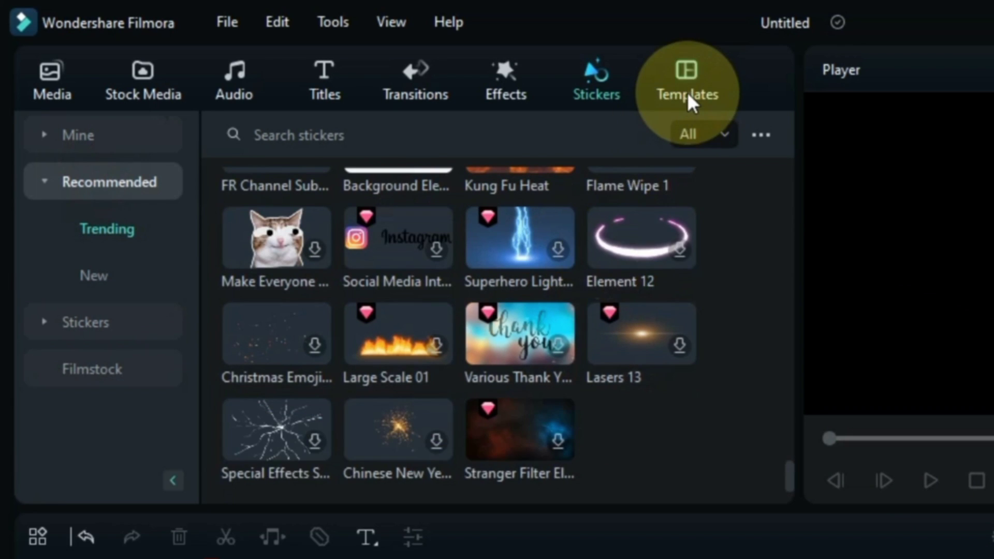
Show the Templates library's Split Screen category and scroll through the Basic layouts
{"action": "left_click", "coordinate": [687, 92]}
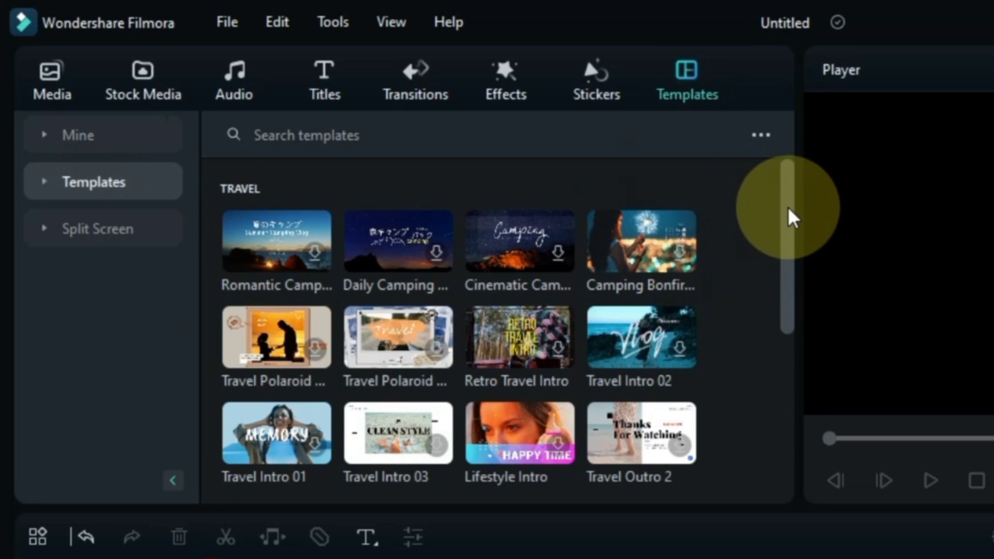
{"action": "left_click_drag", "start_coordinate": [790, 216], "coordinate": [792, 399]}
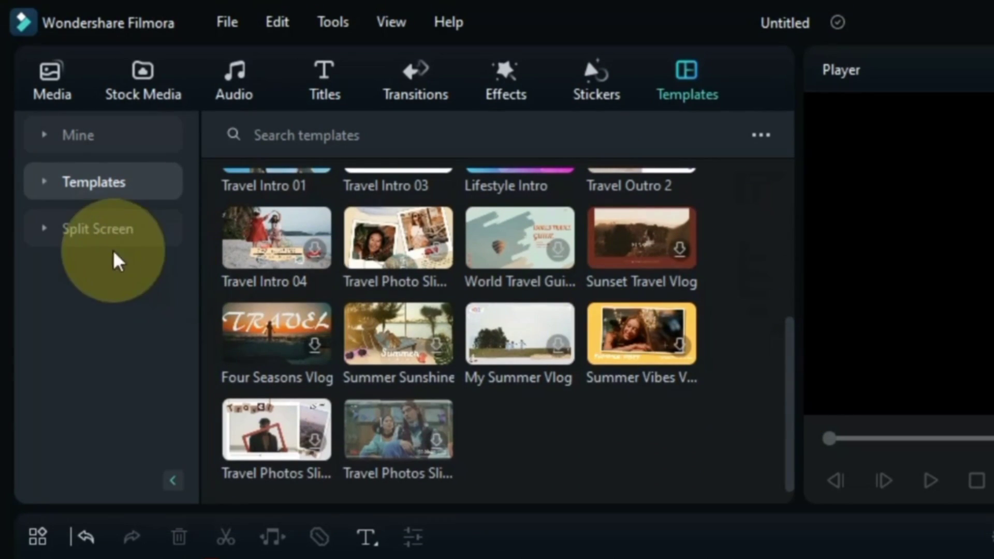
{"action": "left_click", "coordinate": [68, 232]}
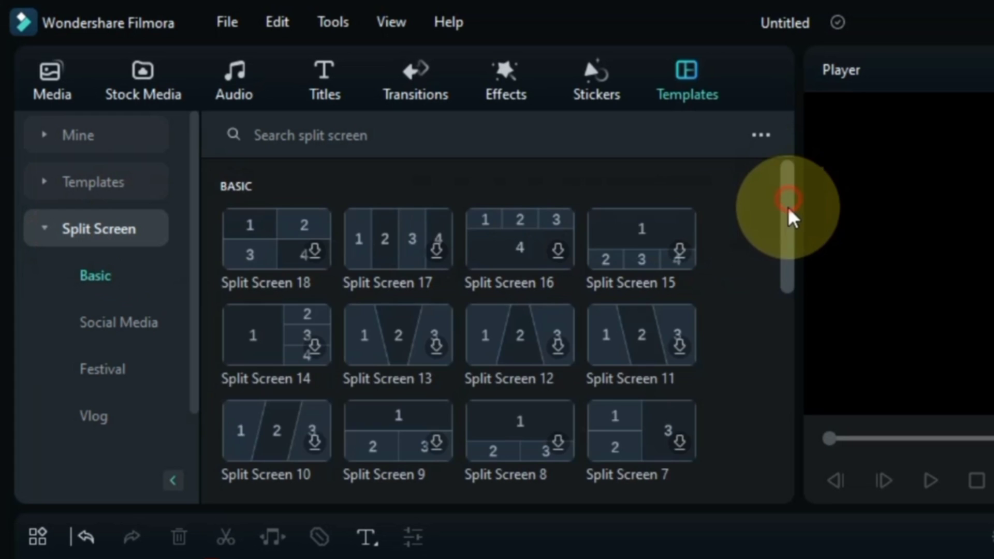
{"action": "left_click_drag", "start_coordinate": [789, 216], "coordinate": [771, 145]}
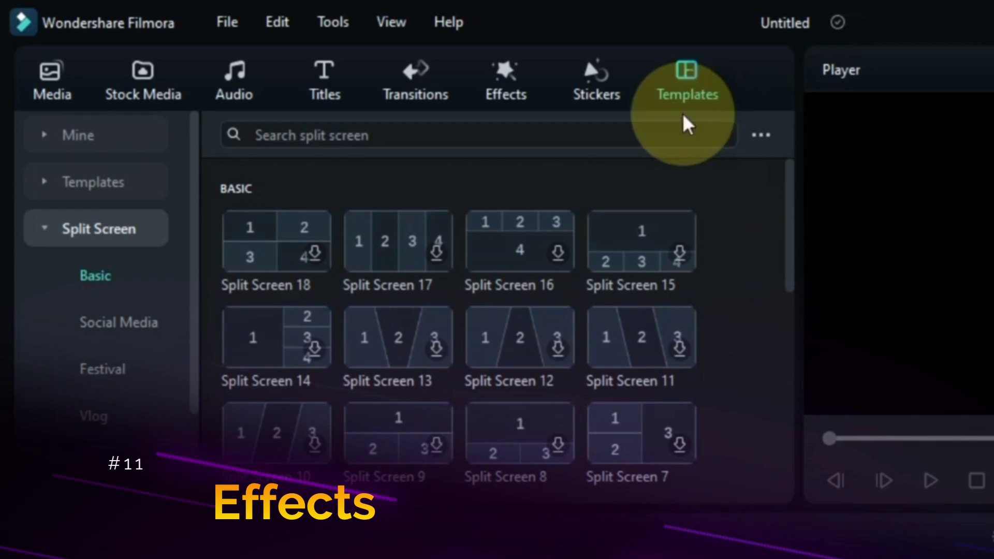
Scroll through the Effects, Transitions and Titles libraries in turn
{"action": "left_click", "coordinate": [507, 88]}
{"action": "scroll", "coordinate": [722, 251], "scroll_direction": "down", "scroll_amount": 5}
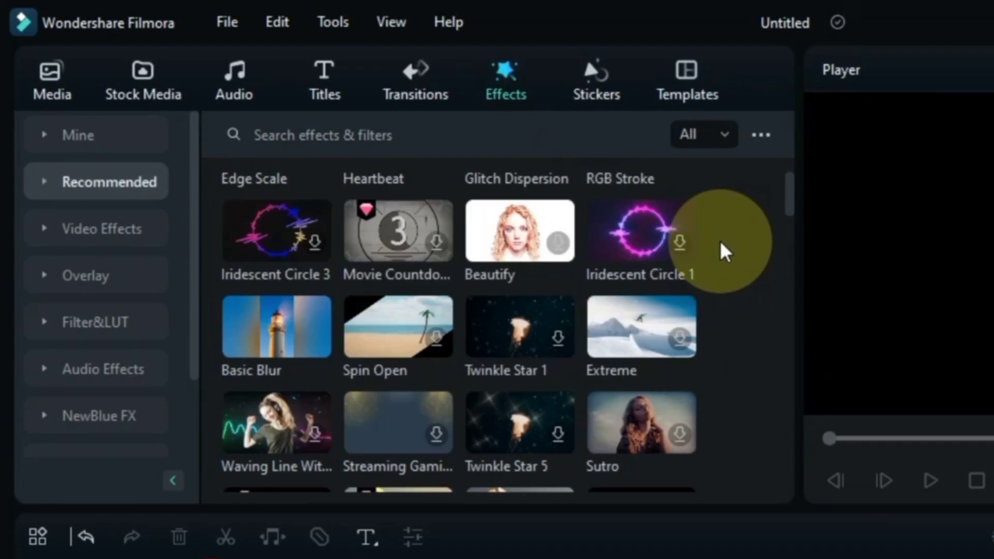
{"action": "scroll", "coordinate": [721, 251], "scroll_direction": "up", "scroll_amount": 5}
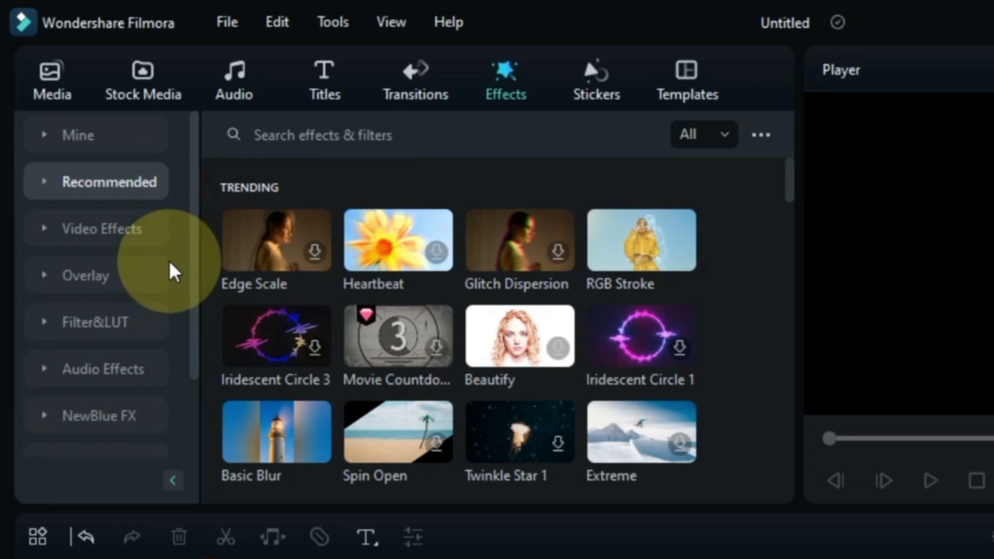
{"action": "left_click", "coordinate": [415, 83]}
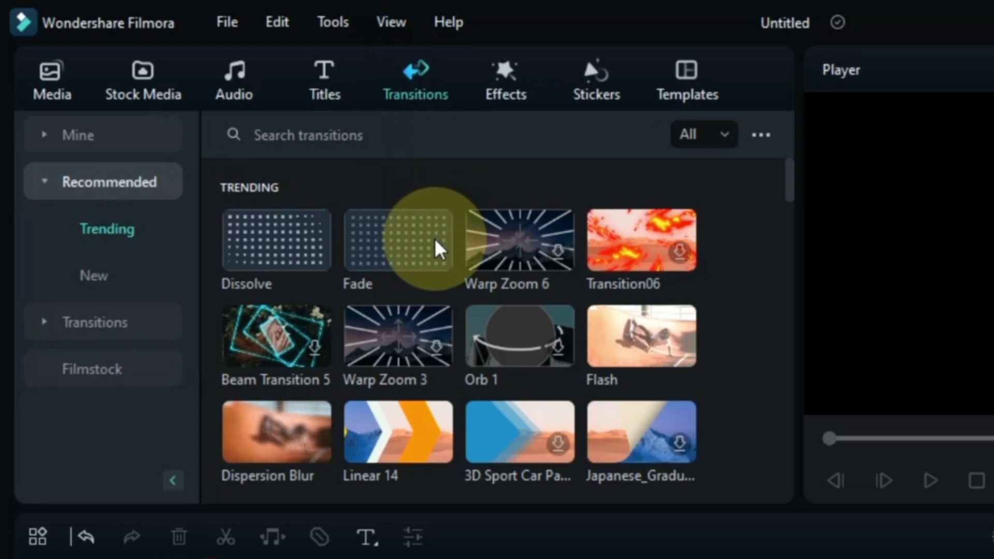
{"action": "scroll", "coordinate": [433, 249], "scroll_direction": "down", "scroll_amount": 5}
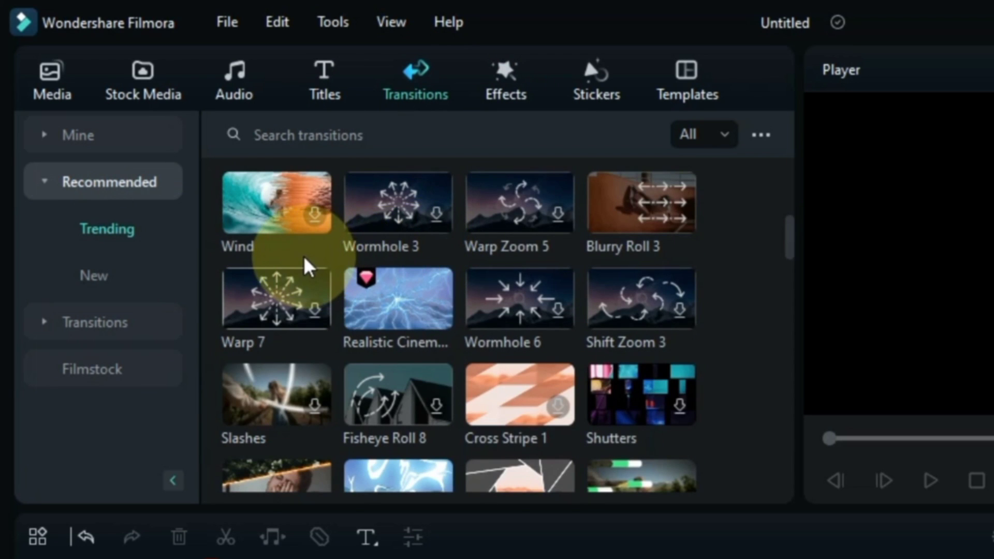
{"action": "scroll", "coordinate": [302, 256], "scroll_direction": "down", "scroll_amount": 3}
{"action": "scroll", "coordinate": [302, 256], "scroll_direction": "up", "scroll_amount": 8}
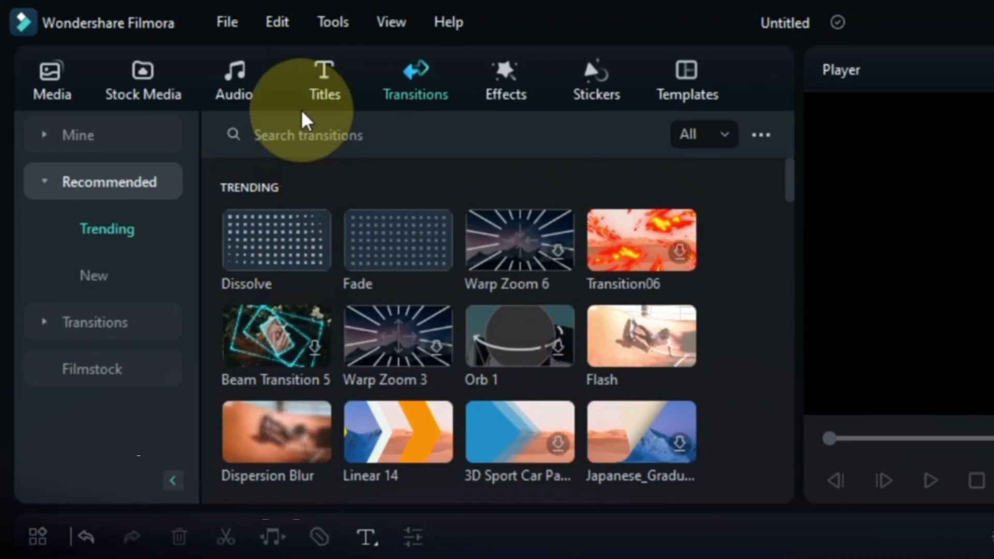
{"action": "left_click", "coordinate": [313, 88]}
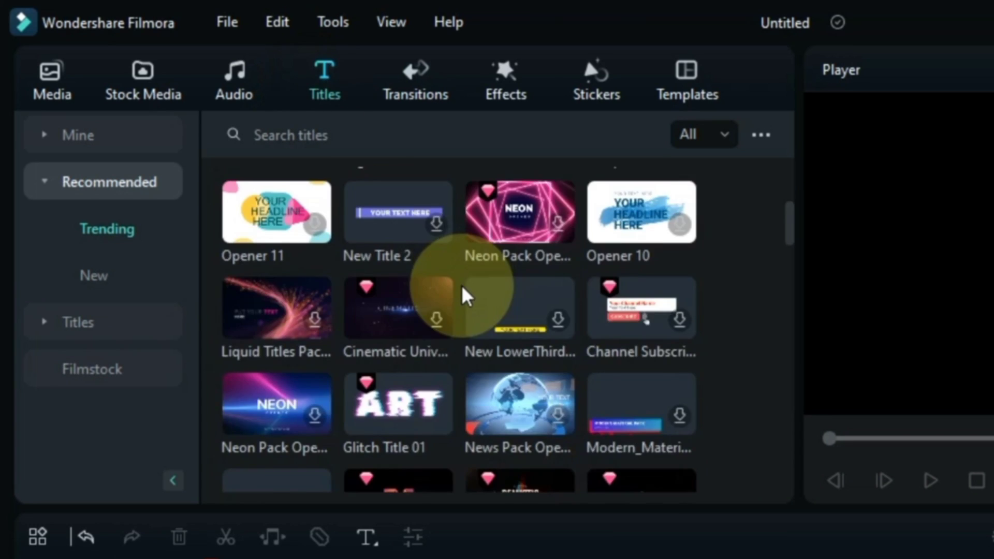
{"action": "scroll", "coordinate": [463, 289], "scroll_direction": "down", "scroll_amount": 3}
{"action": "scroll", "coordinate": [461, 285], "scroll_direction": "up", "scroll_amount": 6}
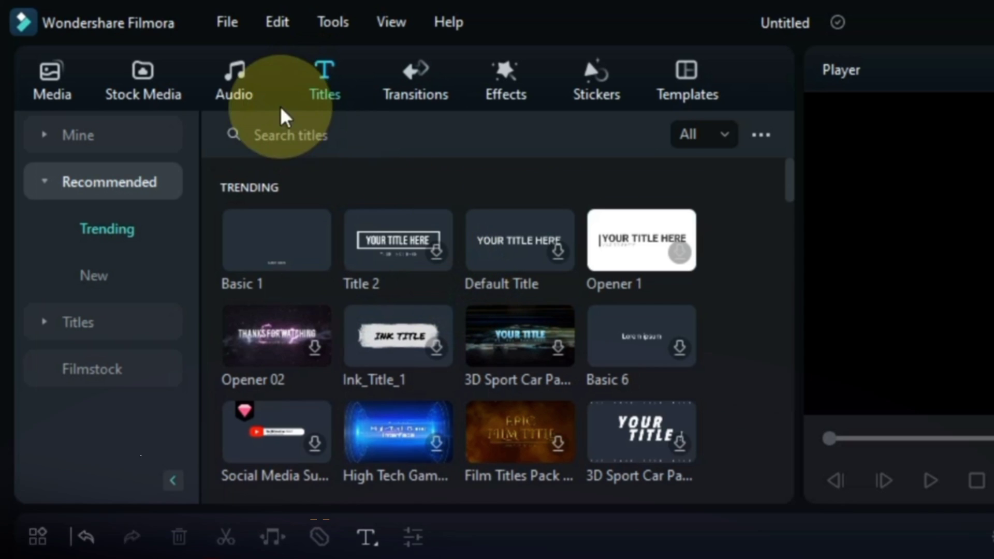
Browse the Audio and Stock Media libraries, then return to Project Media
{"action": "left_click", "coordinate": [238, 90]}
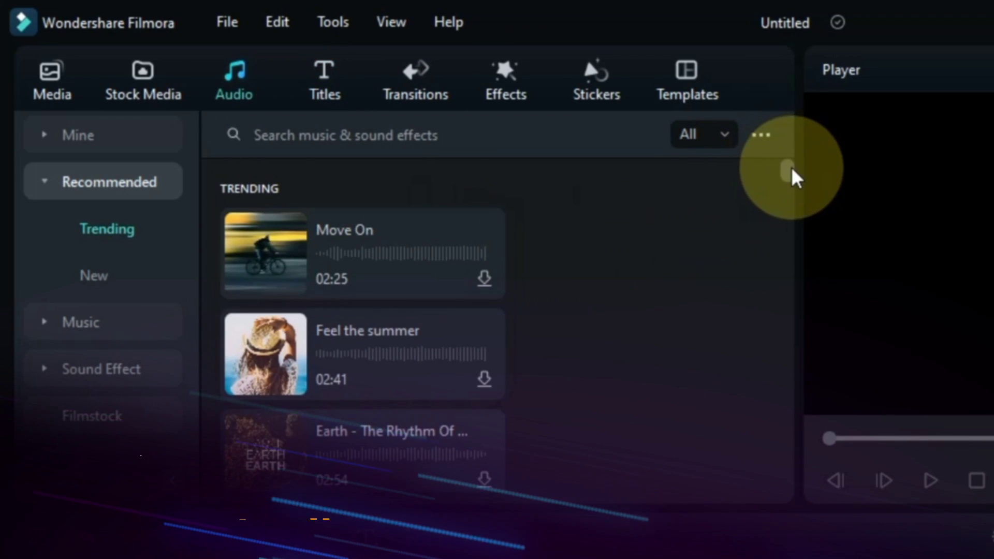
{"action": "left_click_drag", "start_coordinate": [792, 177], "coordinate": [784, 132]}
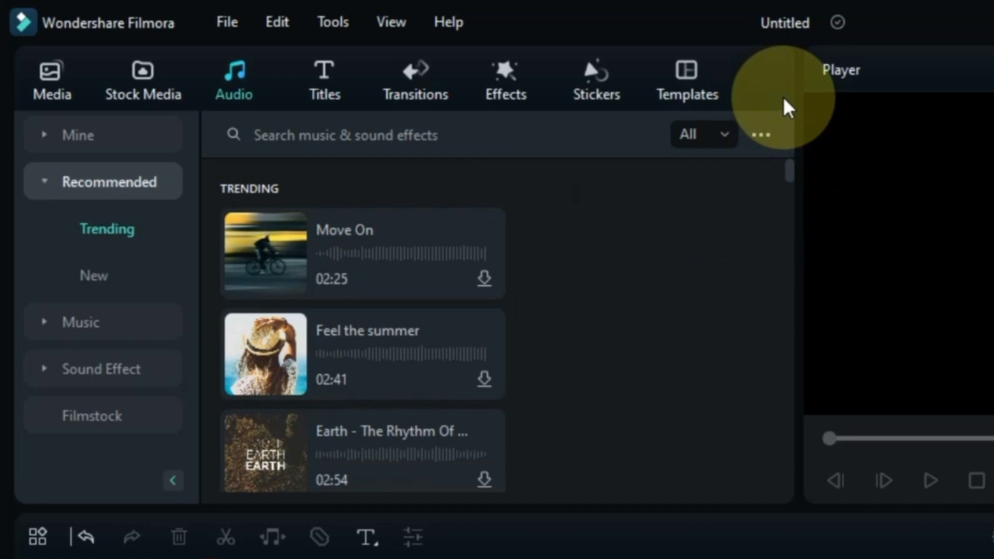
{"action": "left_click", "coordinate": [153, 87]}
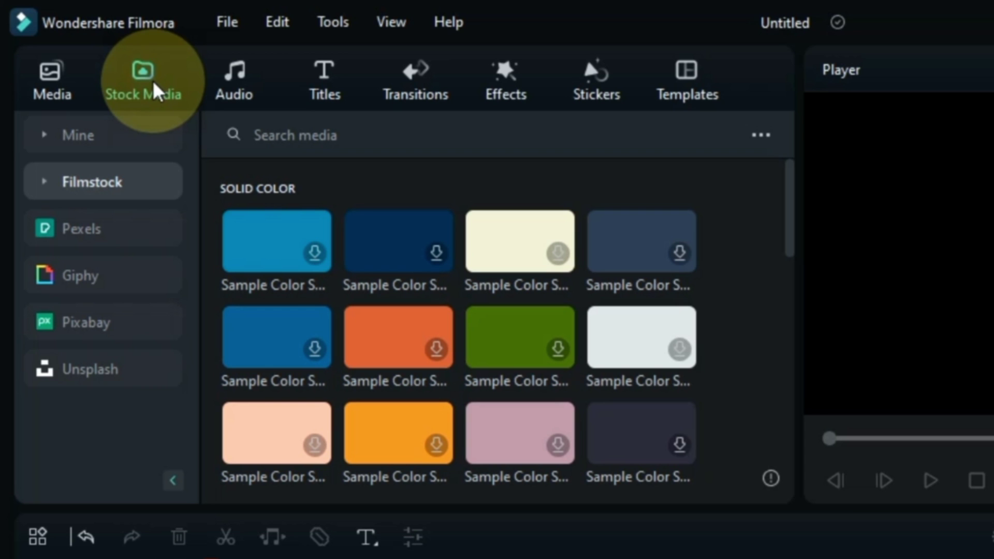
{"action": "scroll", "coordinate": [570, 311], "scroll_direction": "down", "scroll_amount": 10}
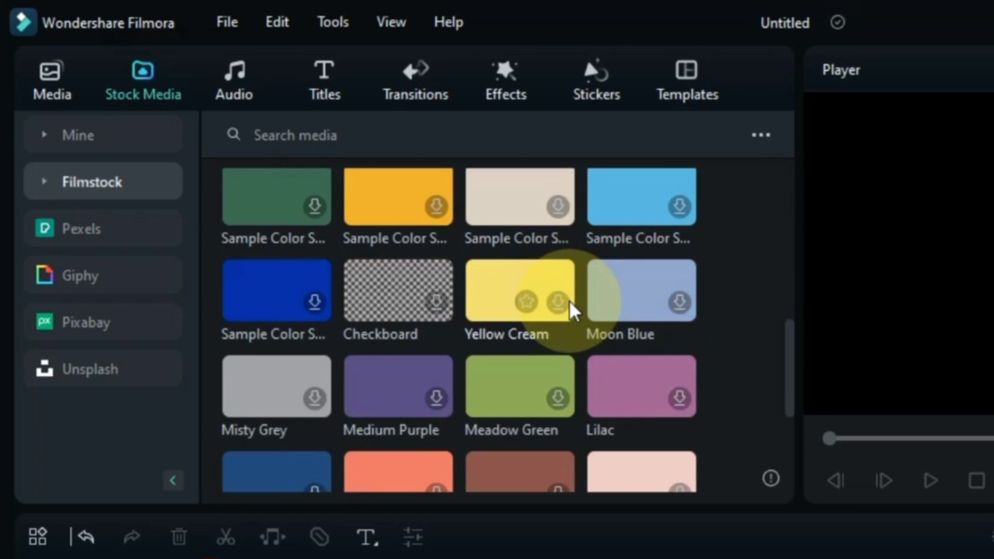
{"action": "scroll", "coordinate": [570, 309], "scroll_direction": "down", "scroll_amount": 4}
{"action": "scroll", "coordinate": [570, 310], "scroll_direction": "up", "scroll_amount": 15}
{"action": "left_click", "coordinate": [51, 82]}
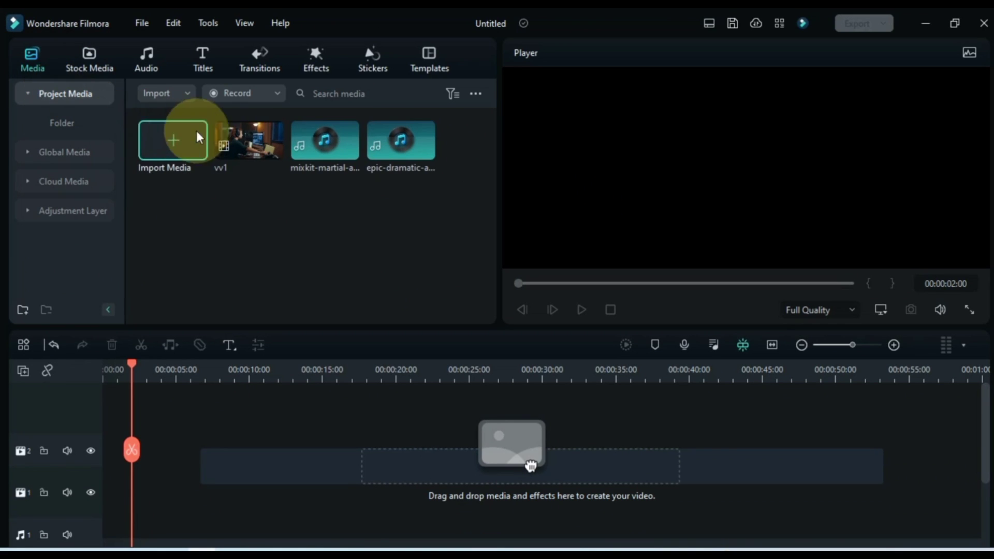
Place vv1 at 00:00 on video track 2 and play it from the timeline start
{"action": "left_click_drag", "start_coordinate": [280, 278], "coordinate": [158, 459]}
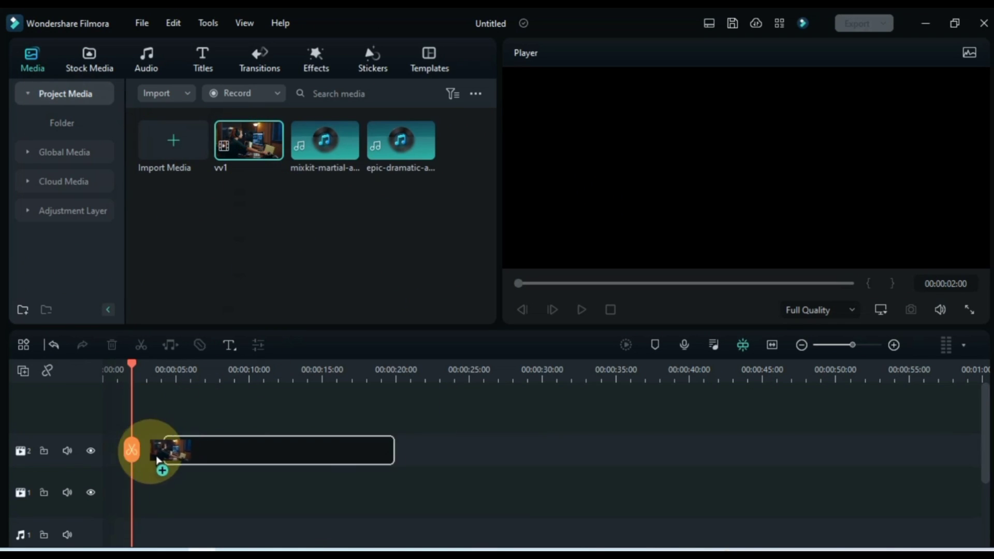
{"action": "left_click_drag", "start_coordinate": [96, 474], "coordinate": [83, 461]}
{"action": "left_click", "coordinate": [96, 375]}
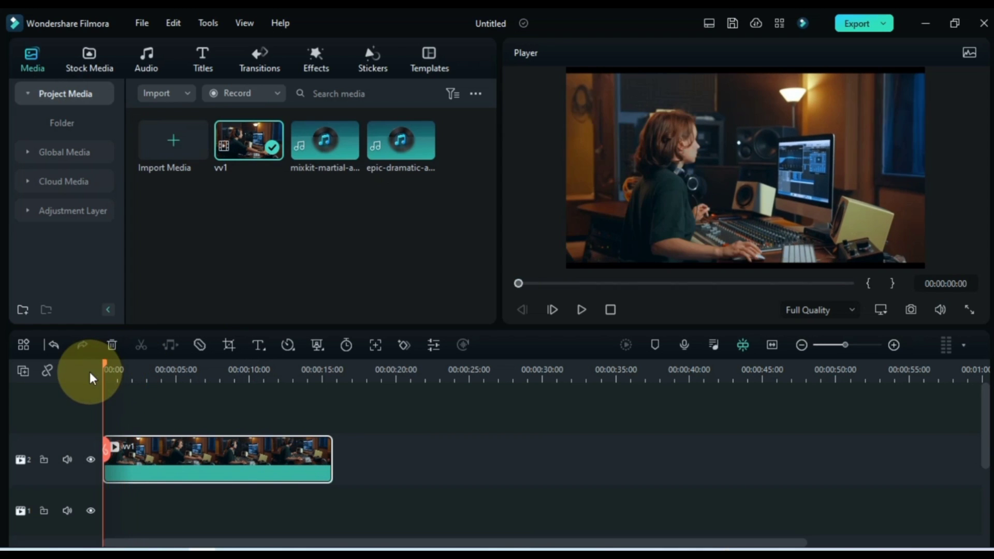
{"action": "key", "text": "space"}
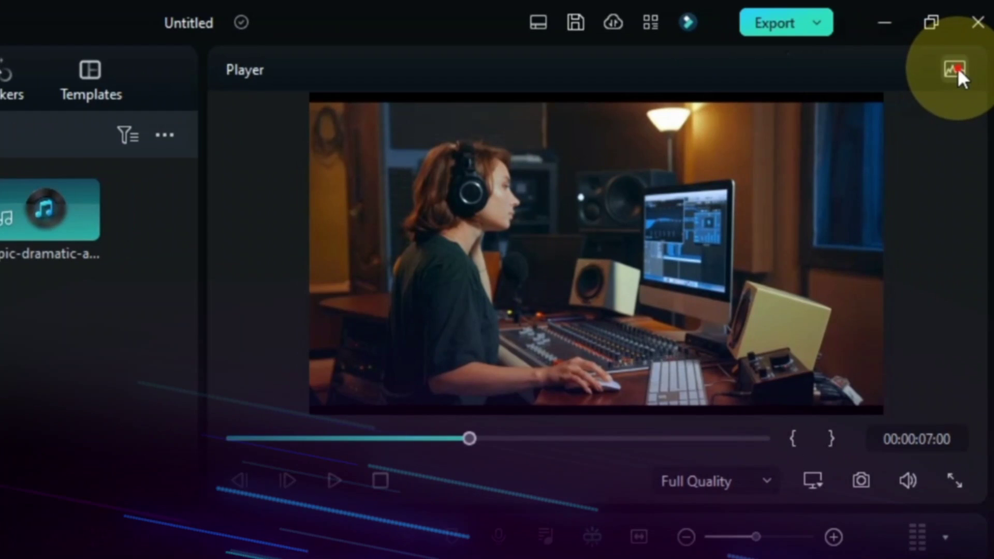
Turn on the Player's colour histogram during playback, then pause and rewind the playhead to 00:00
{"action": "left_click", "coordinate": [955, 69]}
{"action": "left_click", "coordinate": [956, 69]}
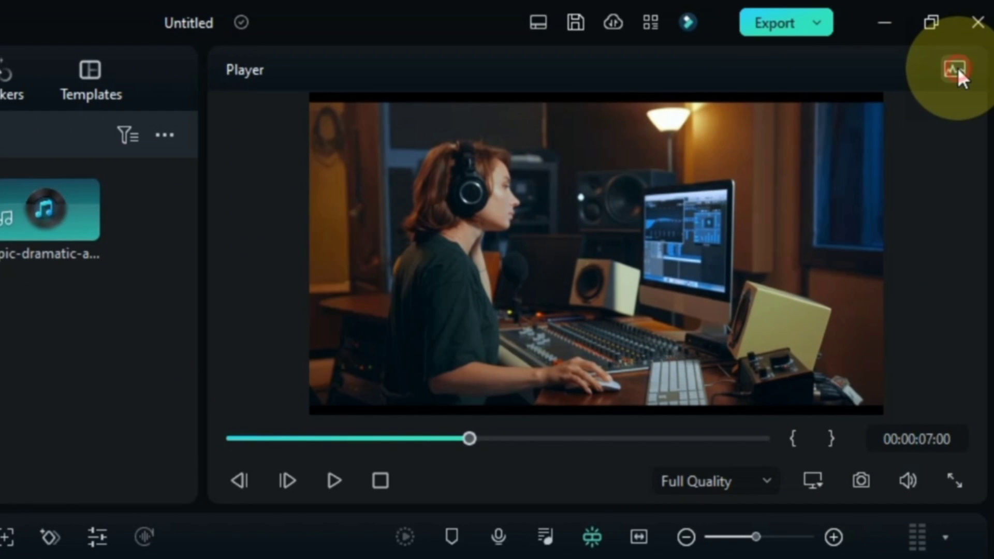
{"action": "left_click", "coordinate": [956, 70]}
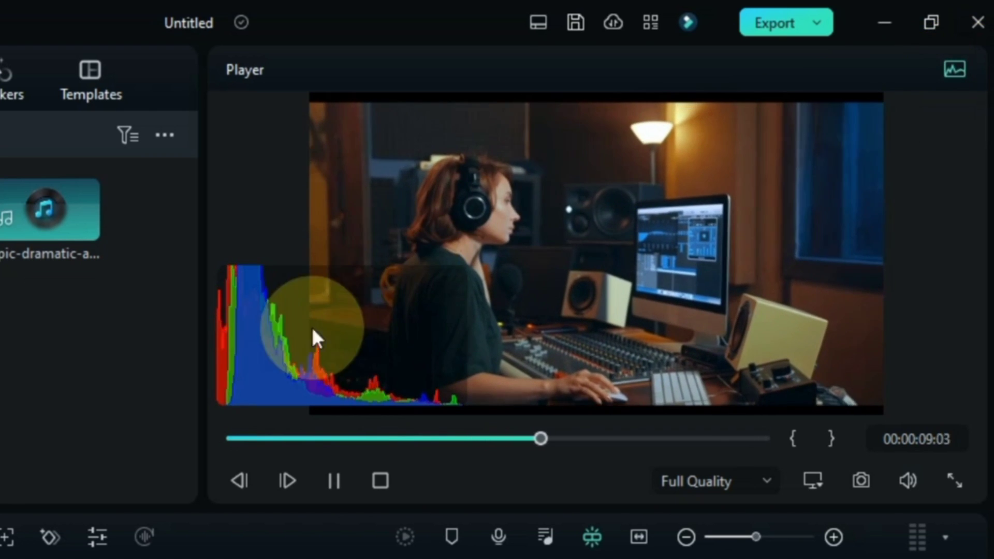
{"action": "left_click", "coordinate": [269, 354]}
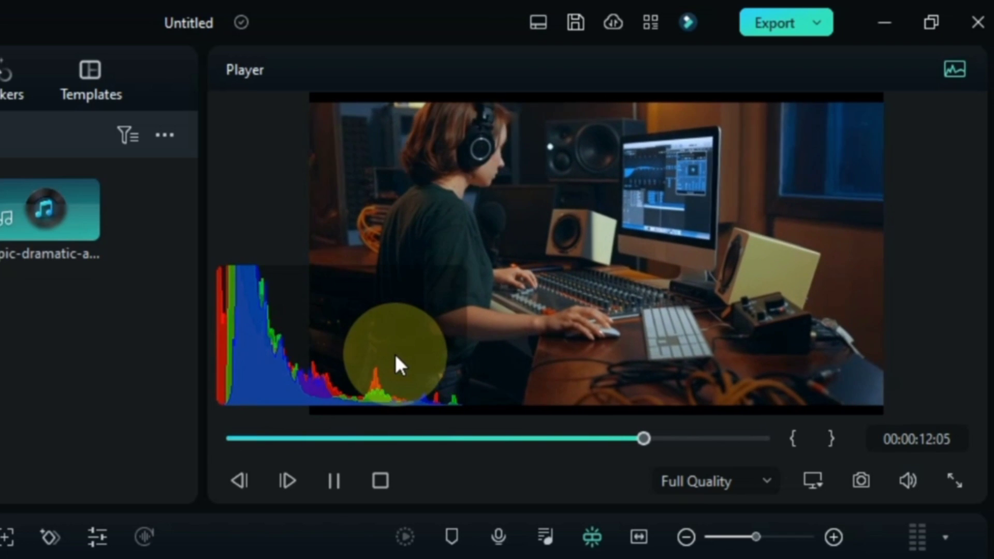
{"action": "key", "text": "space"}
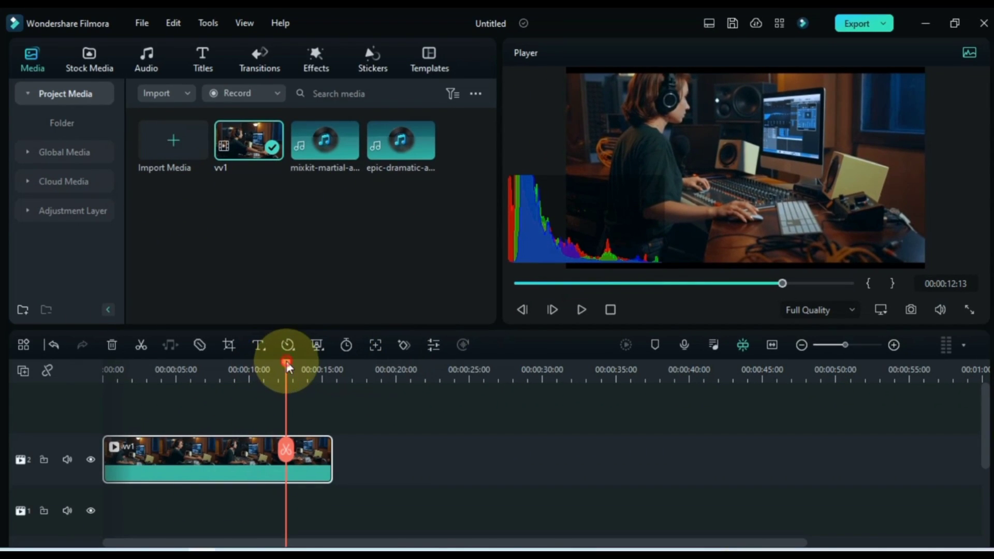
{"action": "left_click_drag", "start_coordinate": [286, 364], "coordinate": [67, 388]}
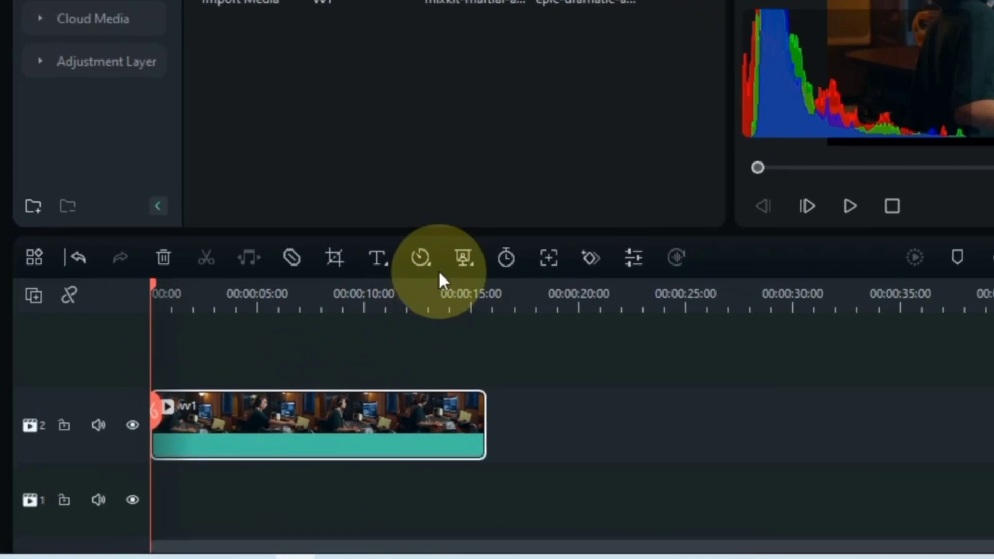
Start Smart Cutout on vv1 and brush over the woman at the mixing desk
{"action": "left_click", "coordinate": [316, 345]}
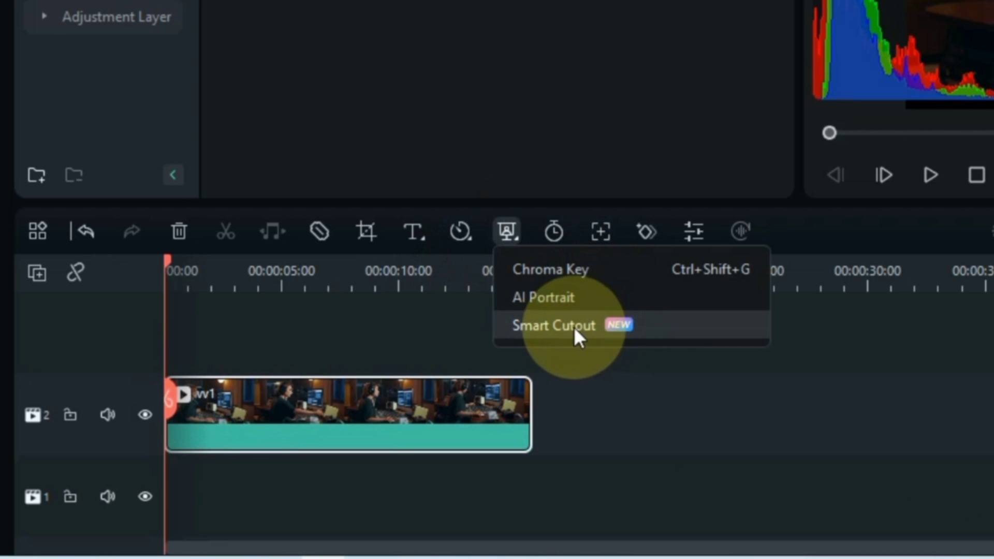
{"action": "left_click", "coordinate": [594, 331]}
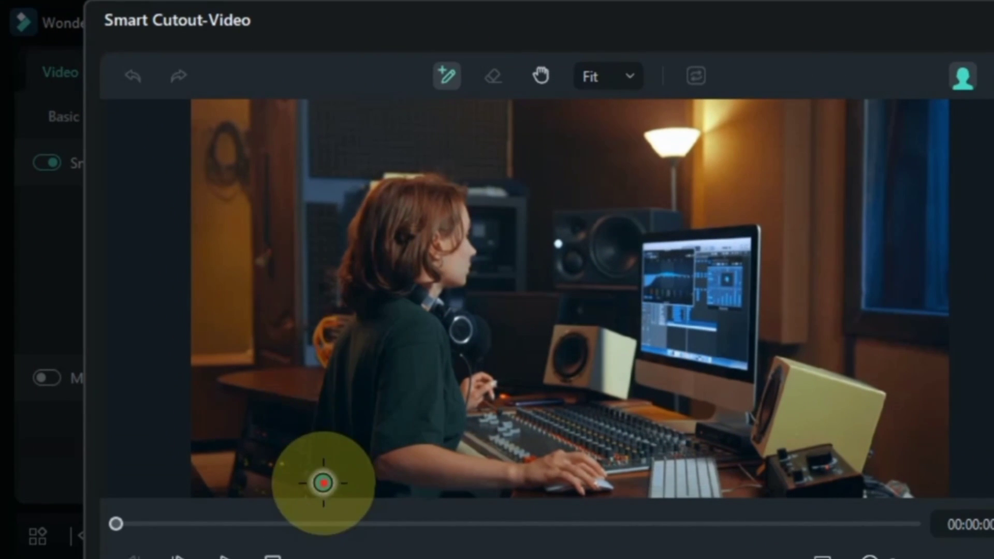
{"action": "mouse_move", "coordinate": [323, 483]}
{"action": "left_mouse_down"}
{"action": "mouse_move", "coordinate": [359, 238]}
{"action": "mouse_move", "coordinate": [395, 184]}
{"action": "mouse_move", "coordinate": [463, 225]}
{"action": "mouse_move", "coordinate": [432, 332]}
{"action": "mouse_move", "coordinate": [450, 367]}
{"action": "mouse_move", "coordinate": [448, 439]}
{"action": "mouse_move", "coordinate": [492, 471]}
{"action": "mouse_move", "coordinate": [591, 461]}
{"action": "mouse_move", "coordinate": [526, 482]}
{"action": "mouse_move", "coordinate": [329, 489]}
{"action": "mouse_move", "coordinate": [340, 434]}
{"action": "mouse_move", "coordinate": [341, 466]}
{"action": "left_mouse_up"}
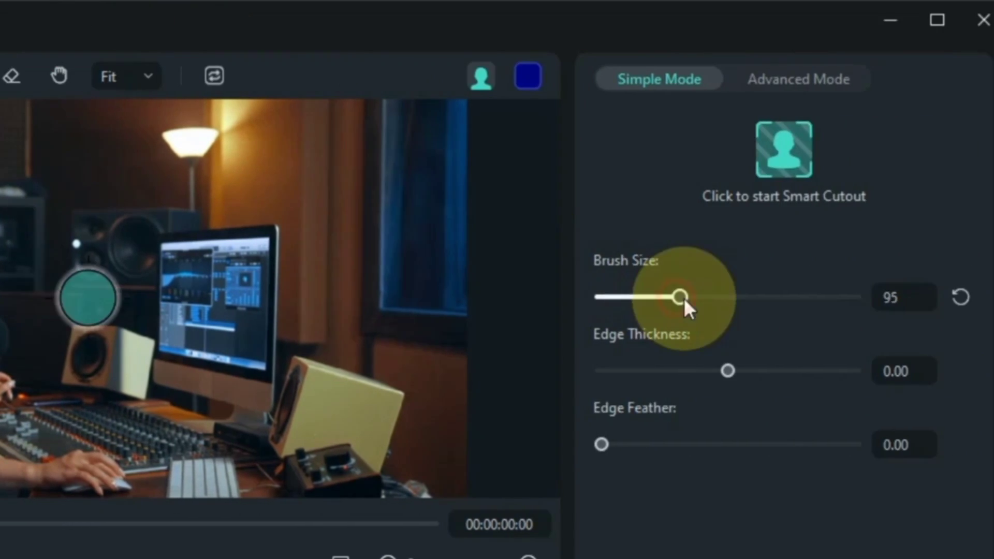
{"action": "mouse_move", "coordinate": [409, 197]}
{"action": "left_mouse_down"}
{"action": "mouse_move", "coordinate": [400, 289]}
{"action": "mouse_move", "coordinate": [429, 444]}
{"action": "mouse_move", "coordinate": [399, 290]}
{"action": "left_mouse_up"}
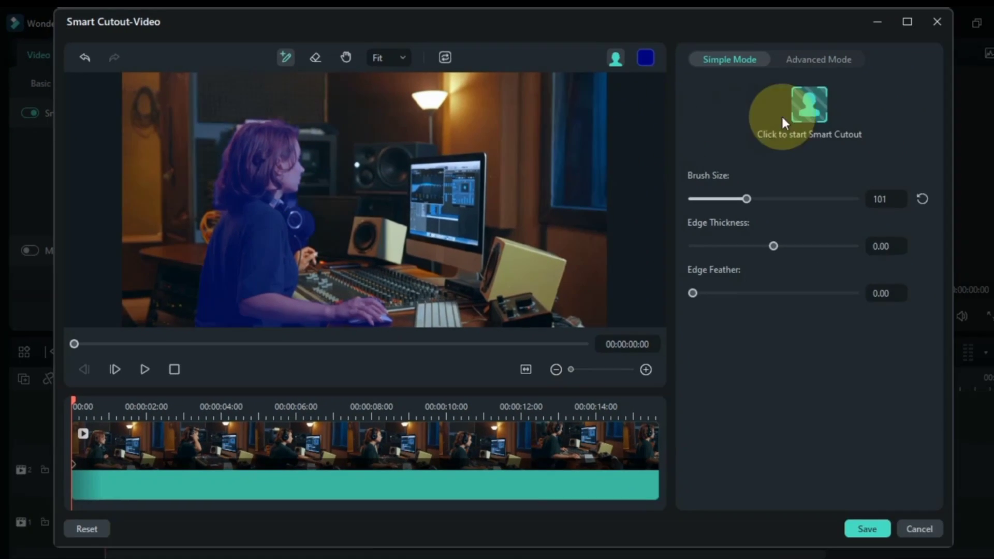
Track the cutout through the clip, then stop tracking and save the cutout
{"action": "left_click", "coordinate": [791, 107]}
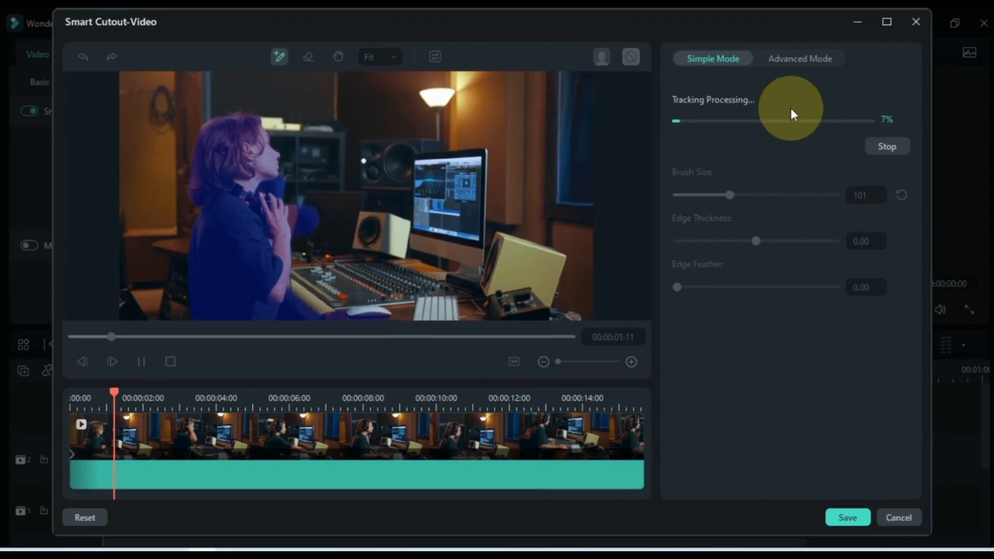
{"action": "left_click", "coordinate": [899, 517]}
{"action": "left_click", "coordinate": [556, 277]}
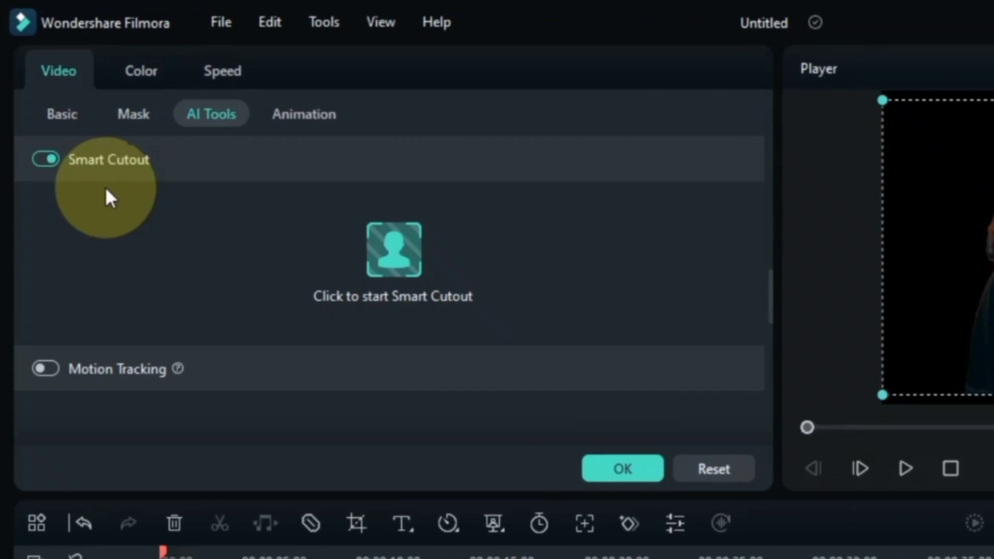
Disable Smart Cutout, then apply the Preset Motions (Legacy) 'Bounce to zoom in 2' animation
{"action": "left_click", "coordinate": [45, 163]}
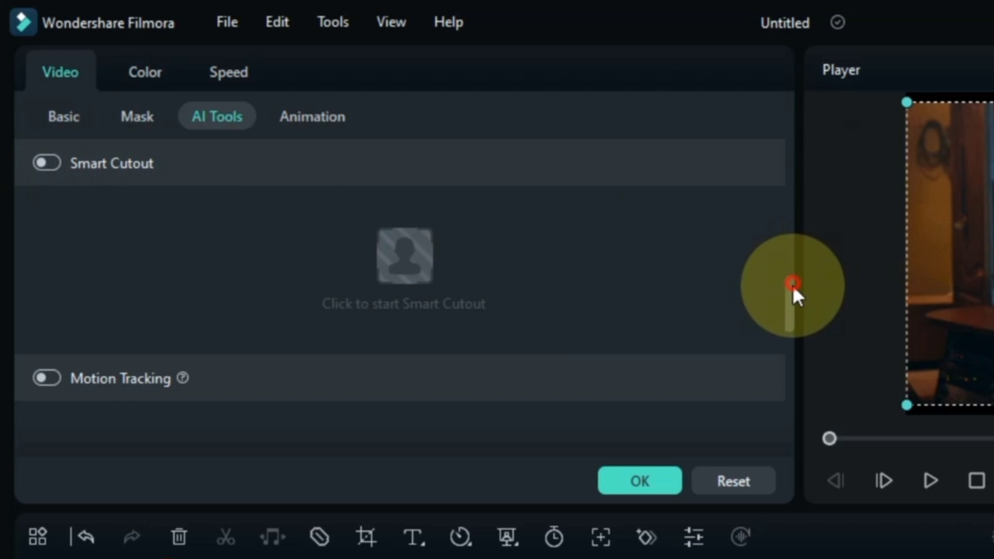
{"action": "left_click_drag", "start_coordinate": [793, 286], "coordinate": [838, 431]}
{"action": "left_click", "coordinate": [317, 124]}
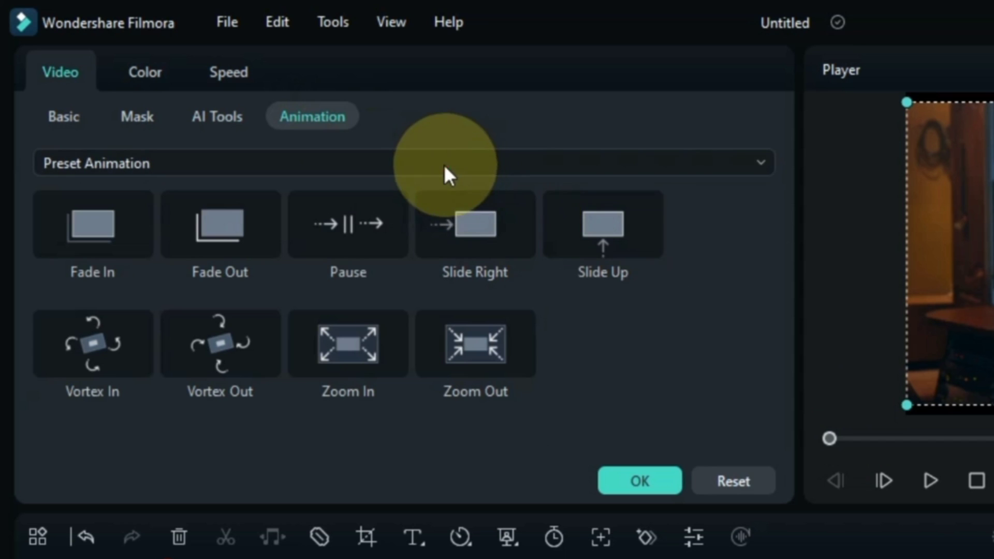
{"action": "left_click", "coordinate": [443, 163]}
{"action": "left_click", "coordinate": [393, 245]}
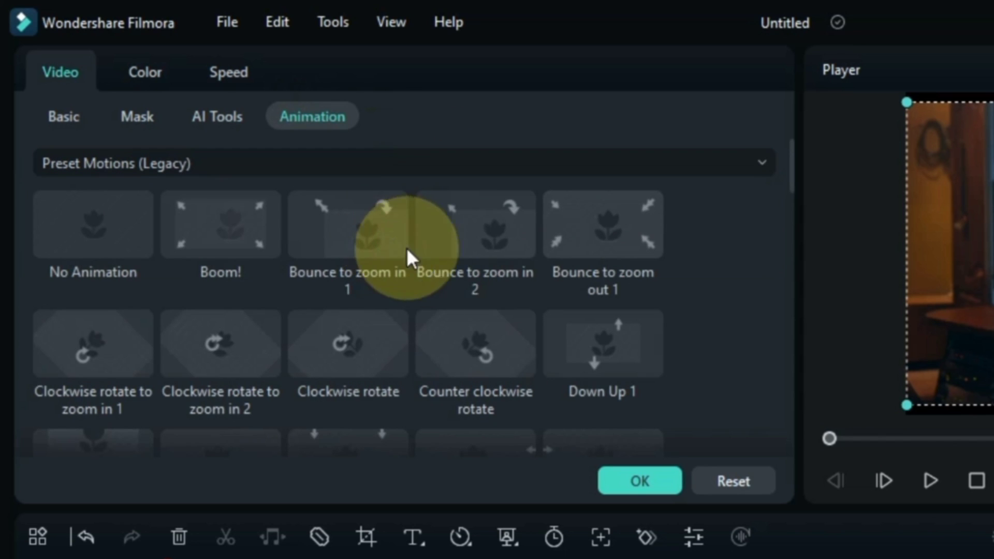
{"action": "left_click", "coordinate": [514, 273]}
{"action": "scroll", "coordinate": [778, 193], "scroll_direction": "down", "scroll_amount": 5}
{"action": "left_click_drag", "start_coordinate": [791, 208], "coordinate": [780, 105]}
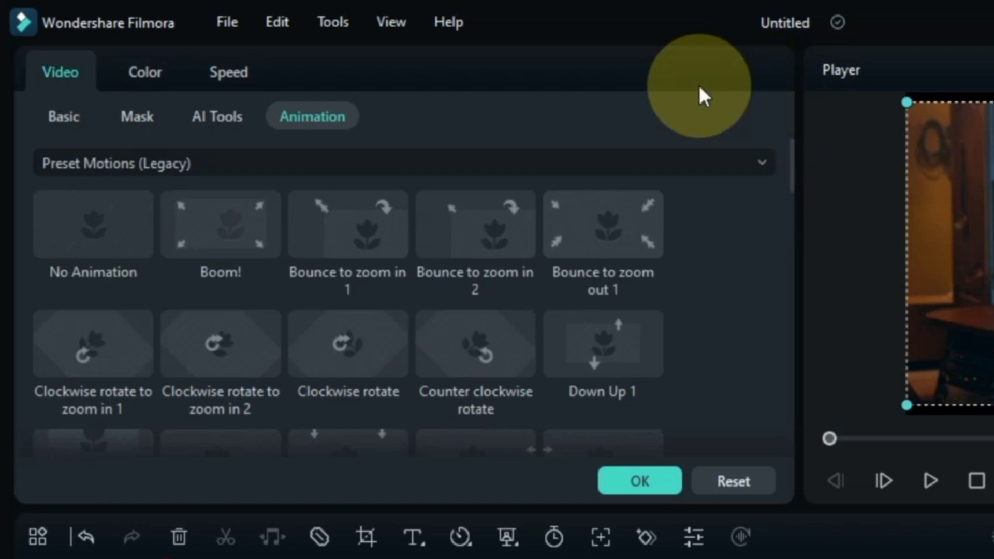
Start a Draw Mask on the clip and place points along the bottom edge
{"action": "left_click", "coordinate": [137, 117]}
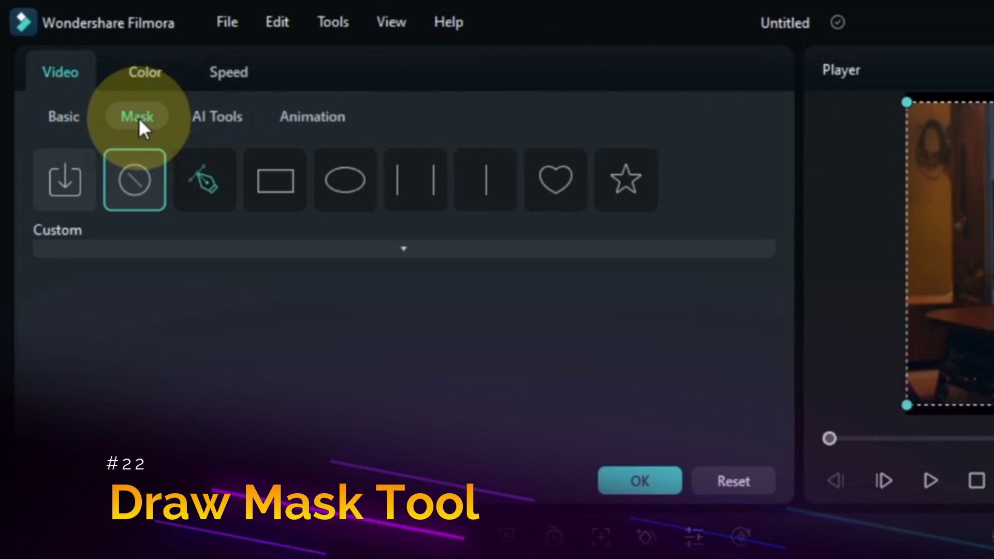
{"action": "left_click", "coordinate": [200, 186]}
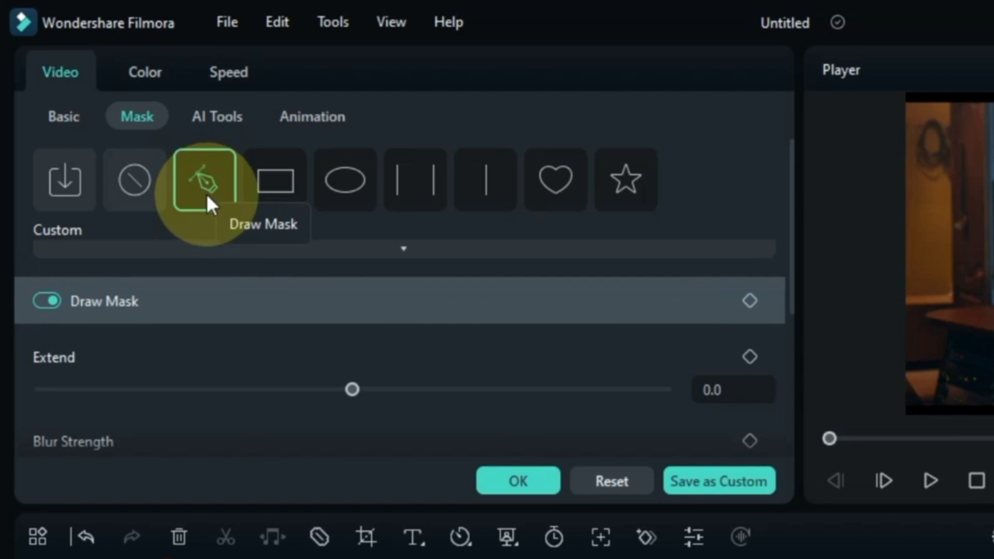
{"action": "scroll", "coordinate": [435, 359], "scroll_direction": "down", "scroll_amount": 5}
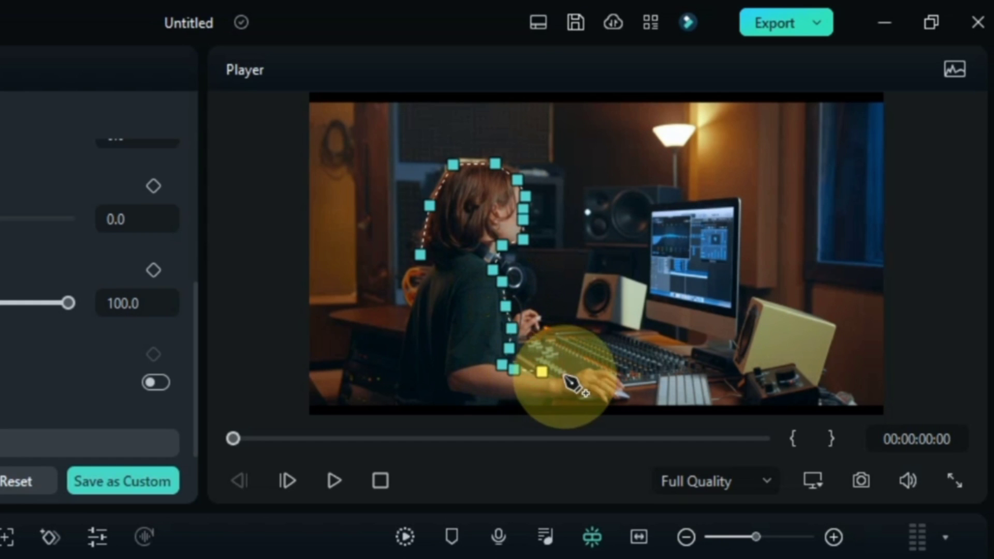
{"action": "left_click", "coordinate": [537, 405]}
{"action": "left_click", "coordinate": [504, 404]}
{"action": "left_click", "coordinate": [468, 402]}
{"action": "left_click", "coordinate": [449, 408]}
Trace the mask up the woman's back to her shoulder, close it, then reset the mask
{"action": "left_click", "coordinate": [410, 411]}
{"action": "left_click", "coordinate": [398, 359]}
{"action": "left_click", "coordinate": [407, 316]}
{"action": "left_click", "coordinate": [436, 266]}
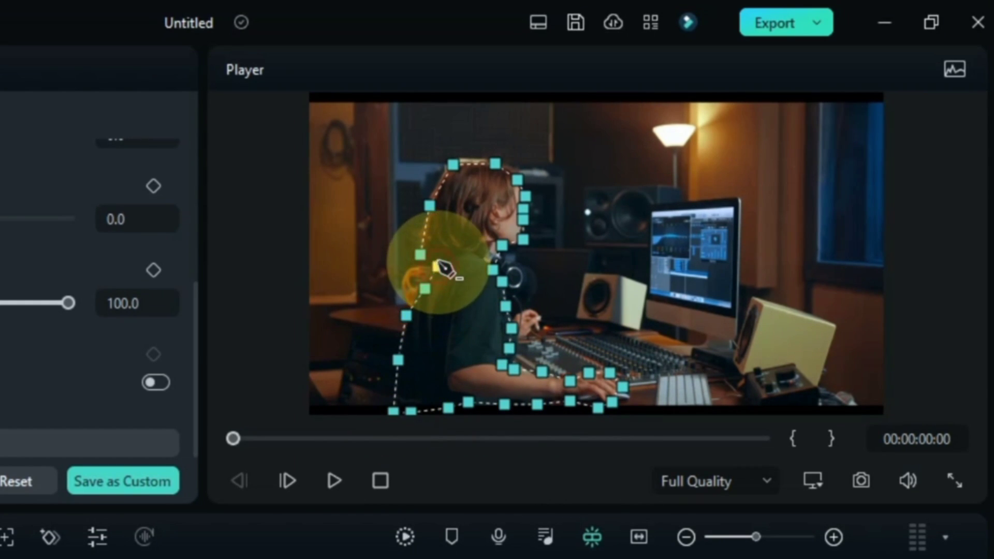
{"action": "left_click", "coordinate": [421, 256]}
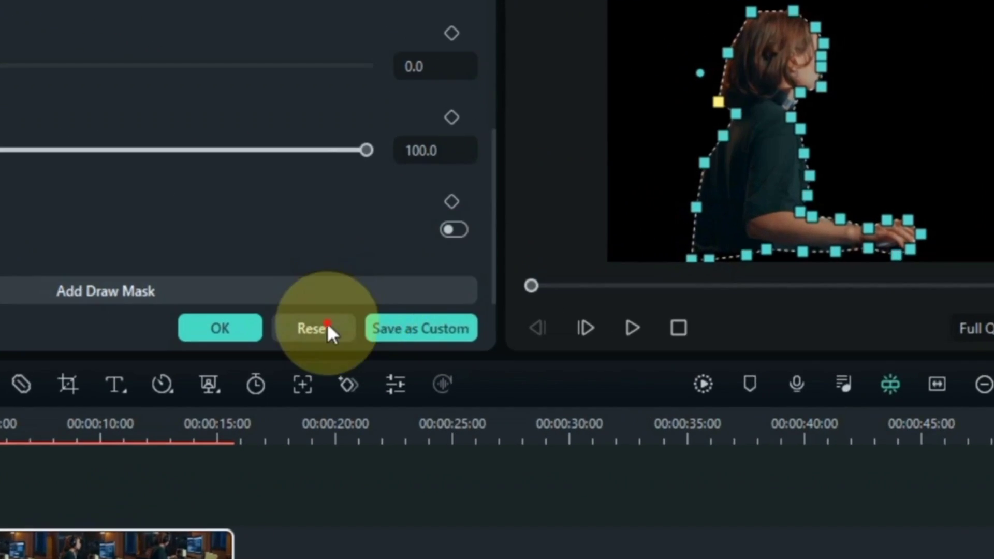
{"action": "left_click", "coordinate": [382, 309]}
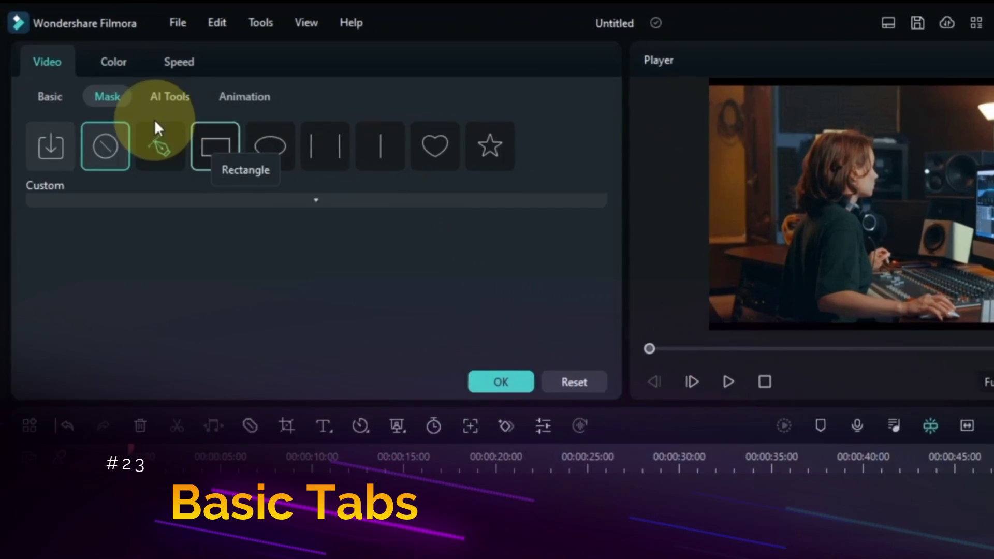
Add a Scale keyframe raising scale to 115.3%, preview it, then reset scale to 100%
{"action": "left_click", "coordinate": [44, 101]}
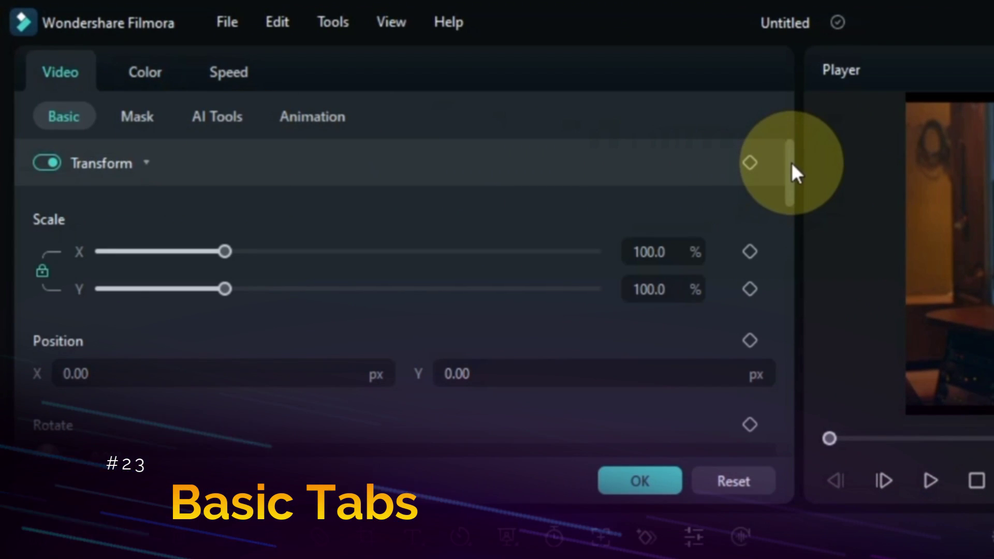
{"action": "mouse_move", "coordinate": [792, 173]}
{"action": "left_mouse_down"}
{"action": "mouse_move", "coordinate": [817, 415]}
{"action": "mouse_move", "coordinate": [790, 288]}
{"action": "mouse_move", "coordinate": [790, 155]}
{"action": "left_mouse_up"}
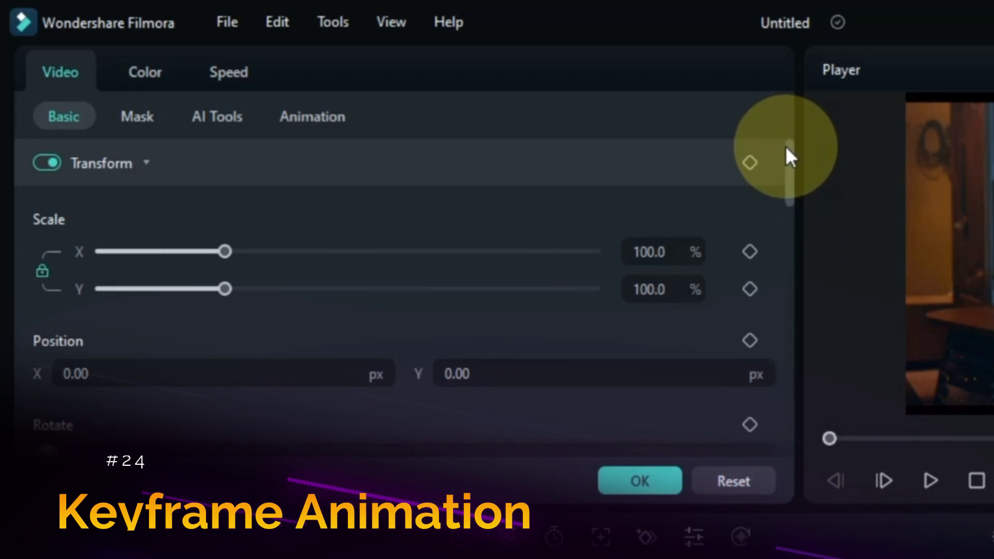
{"action": "left_click", "coordinate": [749, 252]}
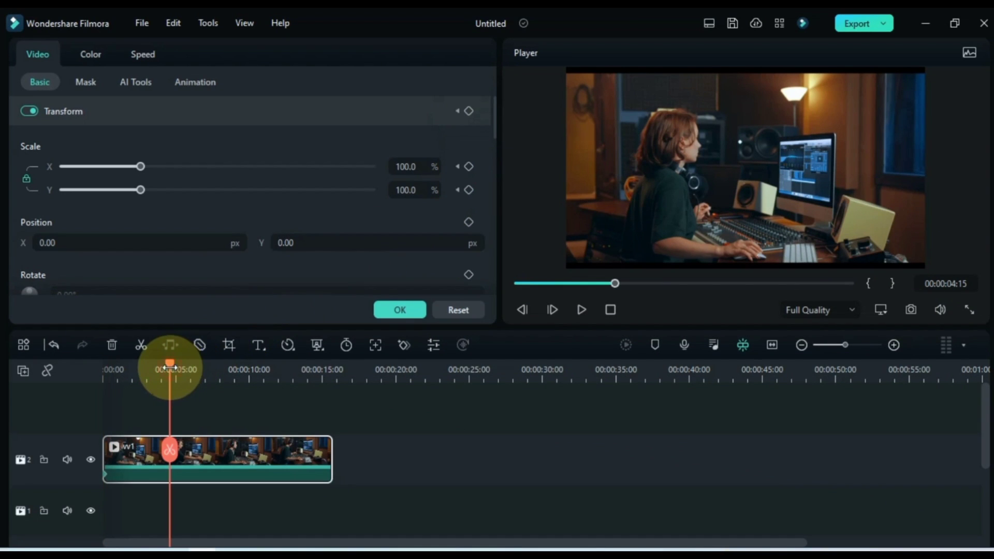
{"action": "left_click_drag", "start_coordinate": [409, 166], "coordinate": [406, 167]}
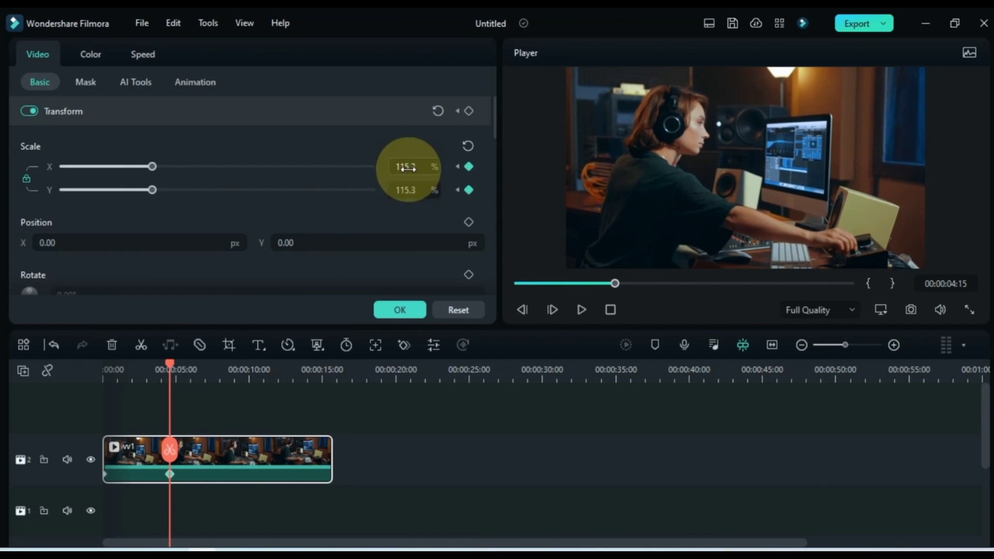
{"action": "mouse_move", "coordinate": [168, 370]}
{"action": "left_mouse_down"}
{"action": "mouse_move", "coordinate": [104, 374]}
{"action": "mouse_move", "coordinate": [173, 384]}
{"action": "left_mouse_up"}
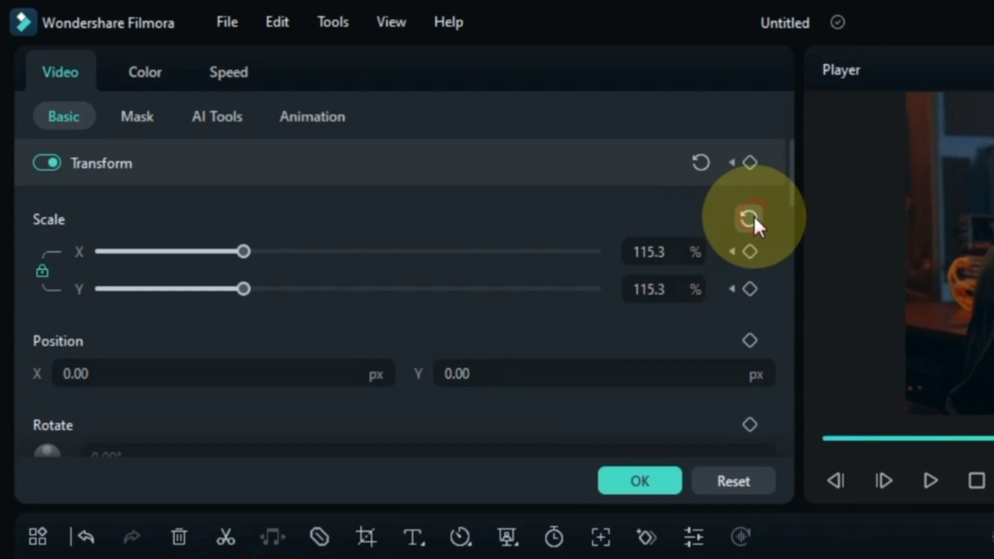
{"action": "left_click", "coordinate": [749, 218]}
Look through Color, HSL and Curves, check Speed at 1.00 (00:00:15:17), then close with OK
{"action": "left_click", "coordinate": [154, 66]}
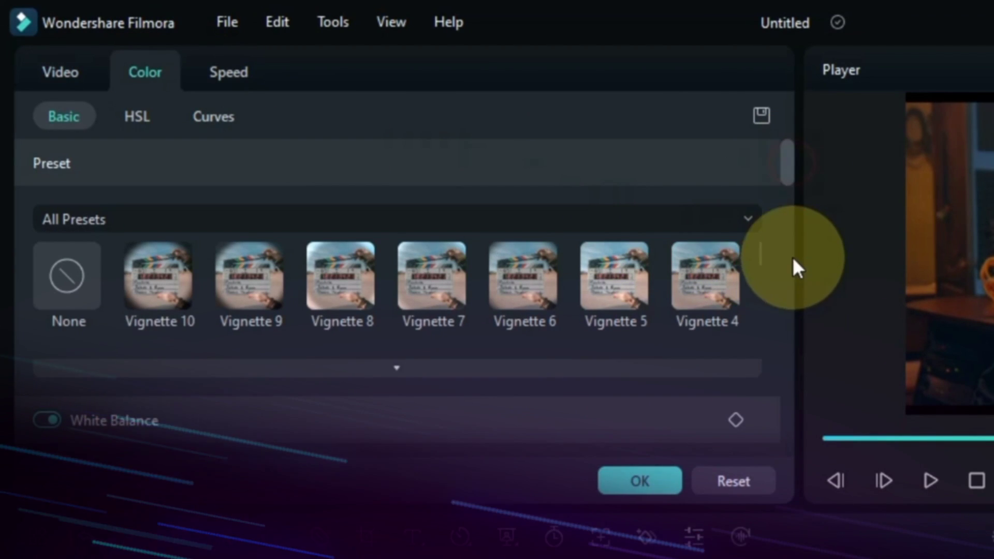
{"action": "scroll", "coordinate": [793, 257], "scroll_direction": "down", "scroll_amount": 10}
{"action": "scroll", "coordinate": [768, 212], "scroll_direction": "up", "scroll_amount": 10}
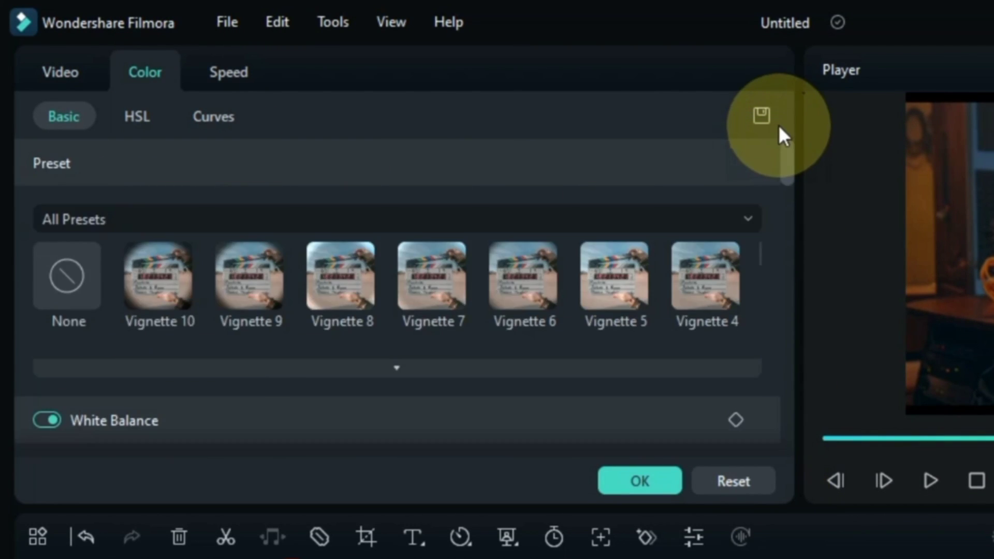
{"action": "left_click", "coordinate": [141, 127]}
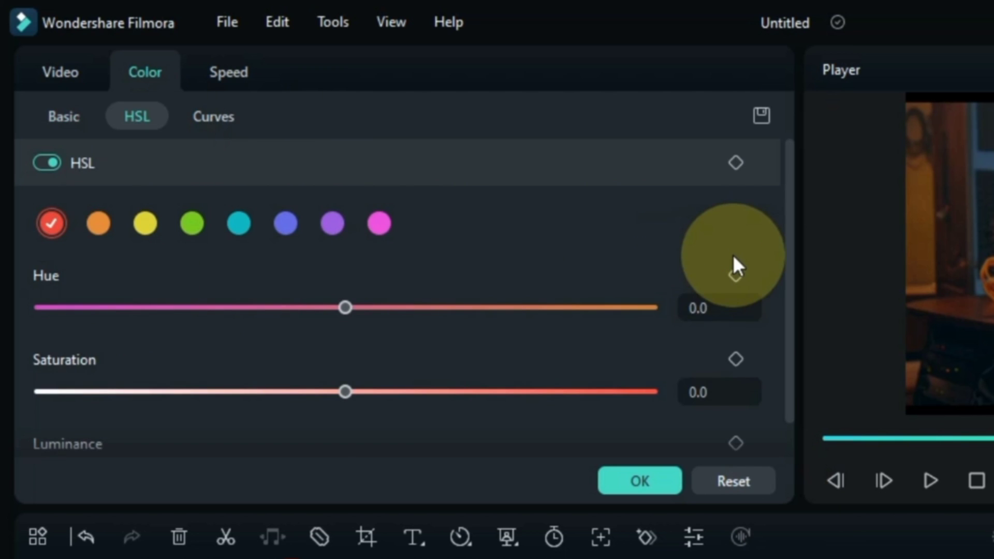
{"action": "scroll", "coordinate": [733, 259], "scroll_direction": "down", "scroll_amount": 2}
{"action": "scroll", "coordinate": [733, 259], "scroll_direction": "up", "scroll_amount": 2}
{"action": "left_click", "coordinate": [222, 127]}
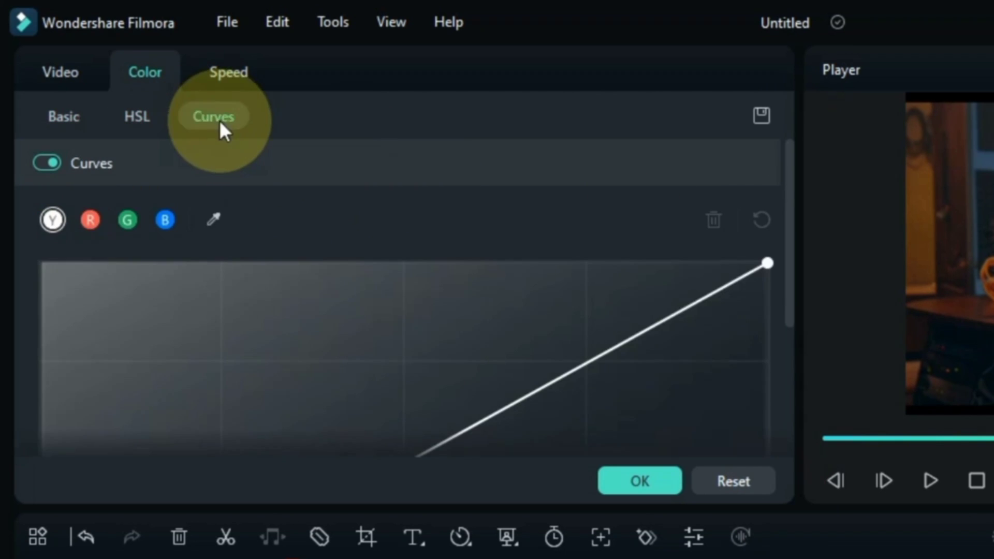
{"action": "scroll", "coordinate": [728, 318], "scroll_direction": "down", "scroll_amount": 2}
{"action": "scroll", "coordinate": [728, 318], "scroll_direction": "up", "scroll_amount": 2}
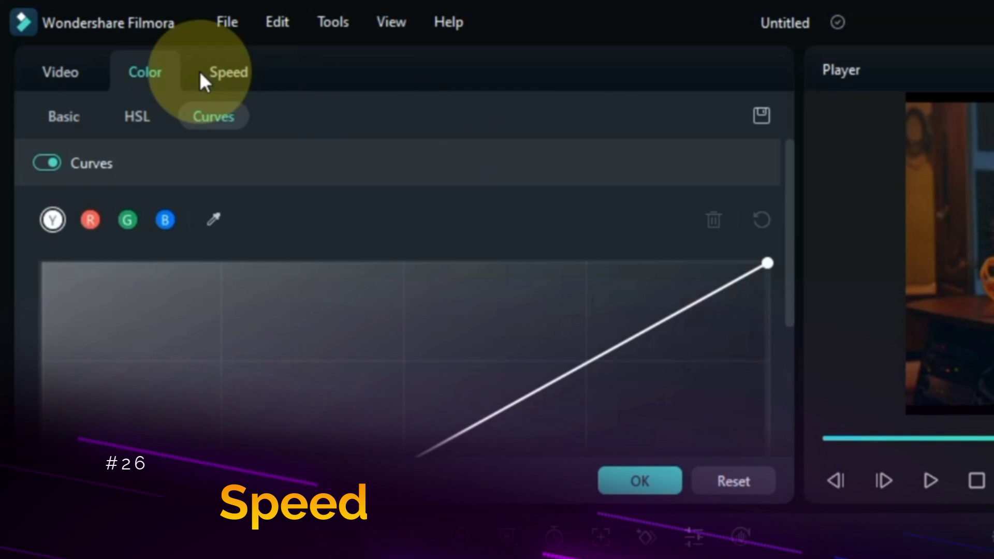
{"action": "left_click", "coordinate": [215, 79]}
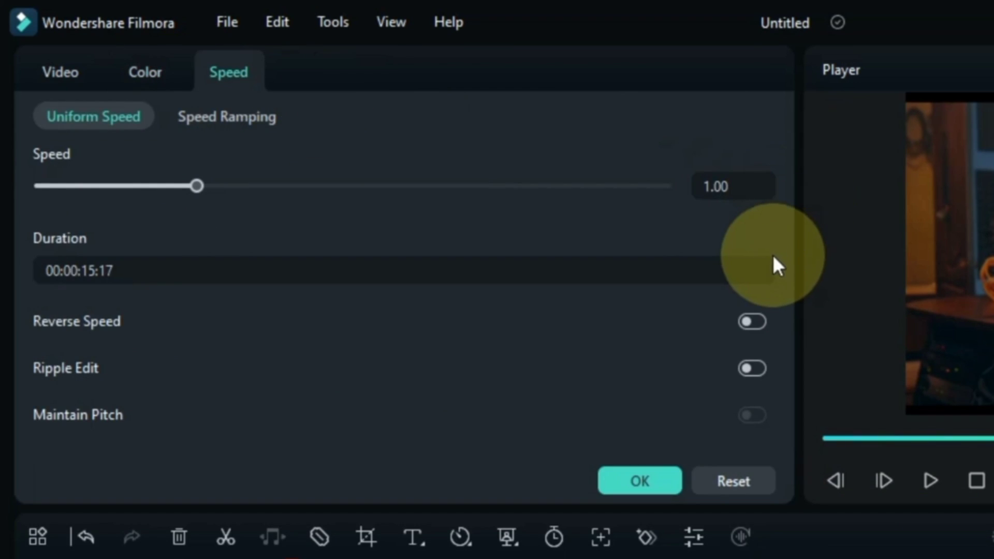
{"action": "left_click", "coordinate": [654, 482]}
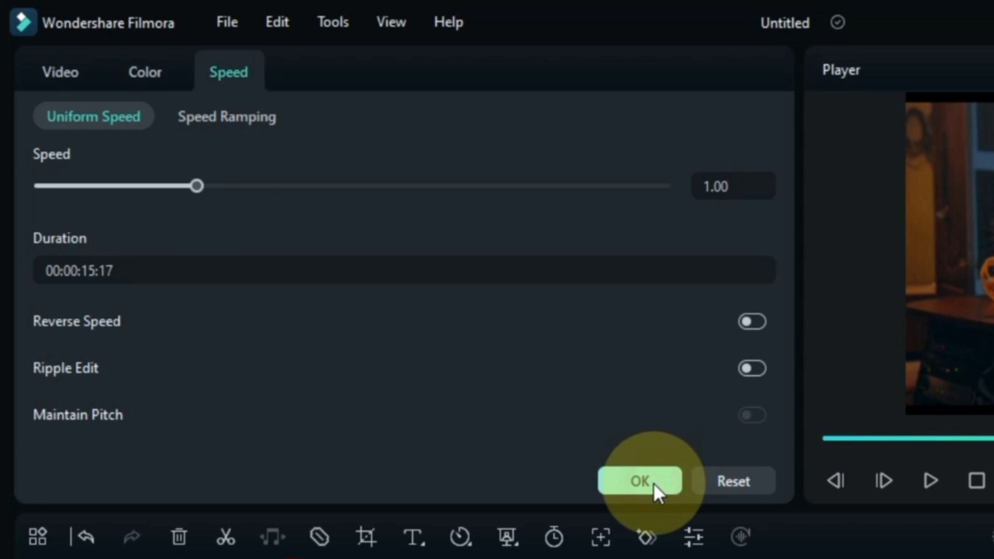